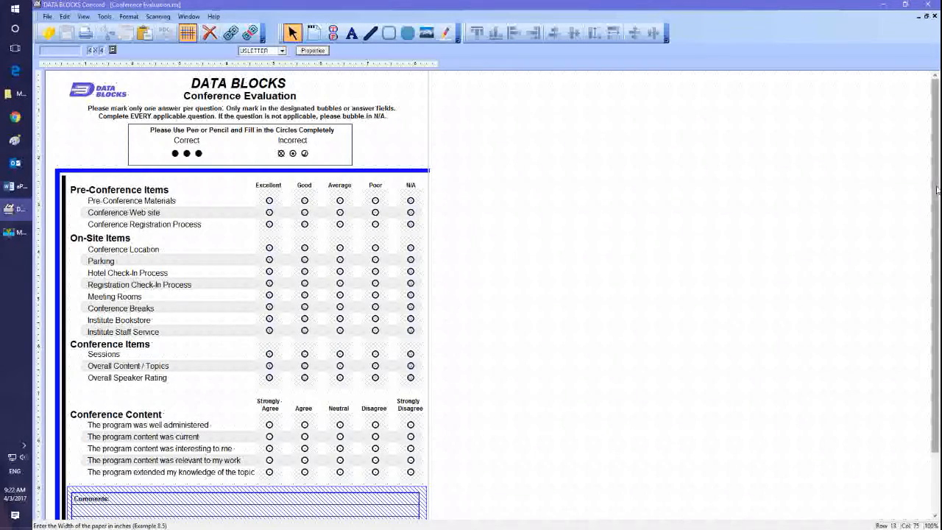
# Look through the Conference Evaluation, Cardiology Clinic Survey and Tourist Bureau Survey sample forms, closing each one.
pyautogui.scroll(-2, 934, 274)
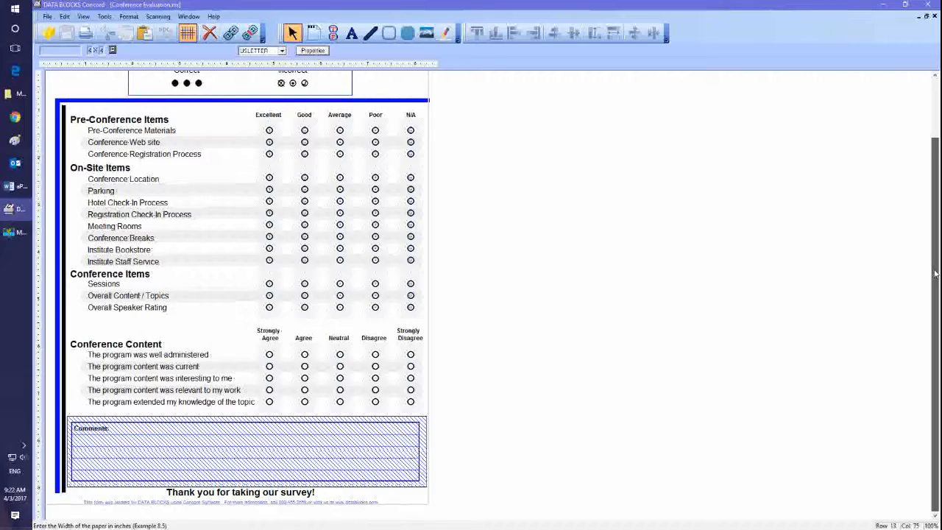
pyautogui.scroll(2, 810, 258)
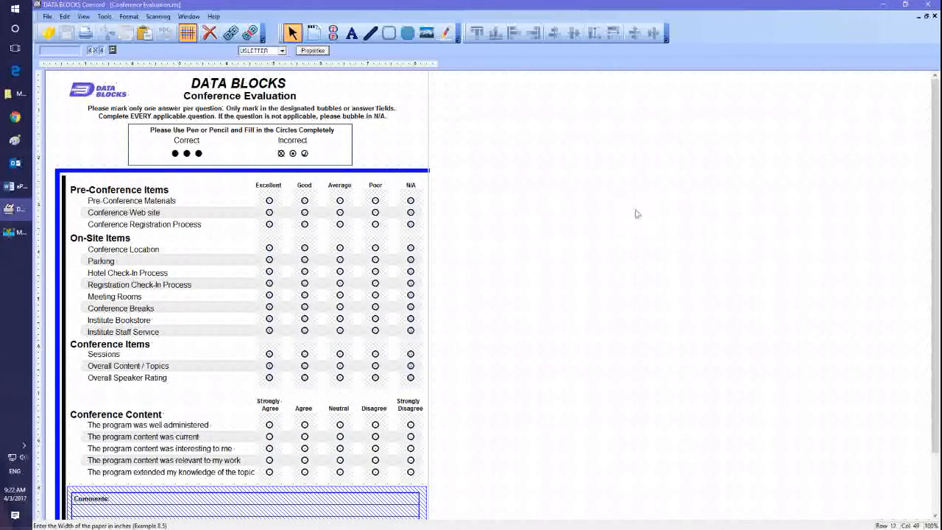
pyautogui.click(934, 15)
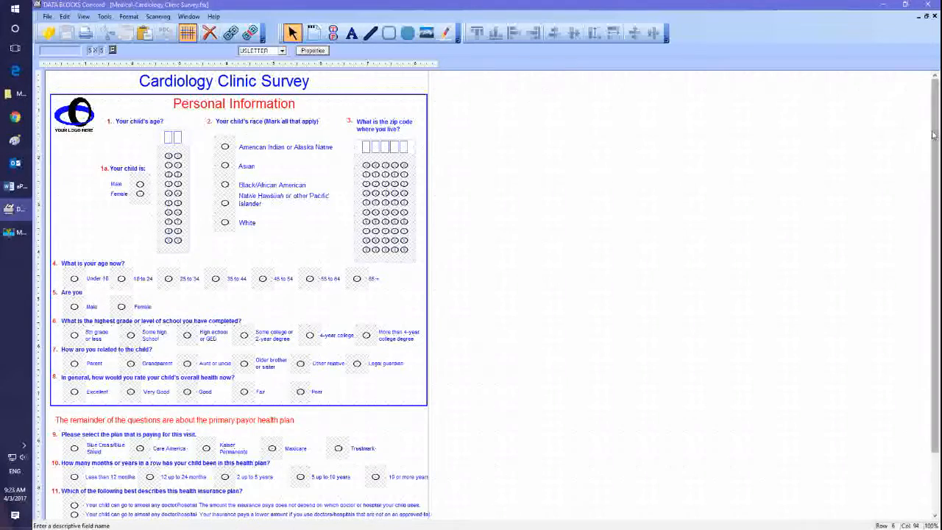
pyautogui.scroll(-3, 937, 221)
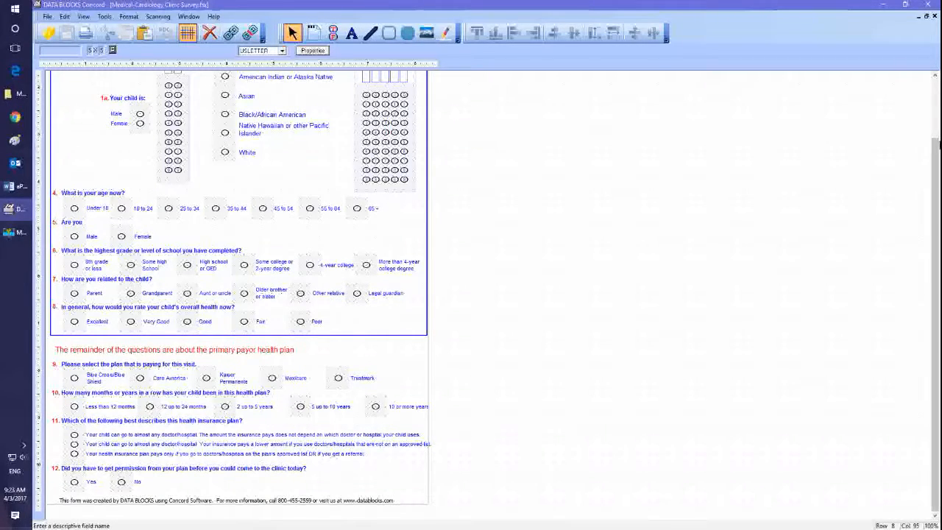
pyautogui.moveTo(938, 144); pyautogui.dragTo(935, 74)
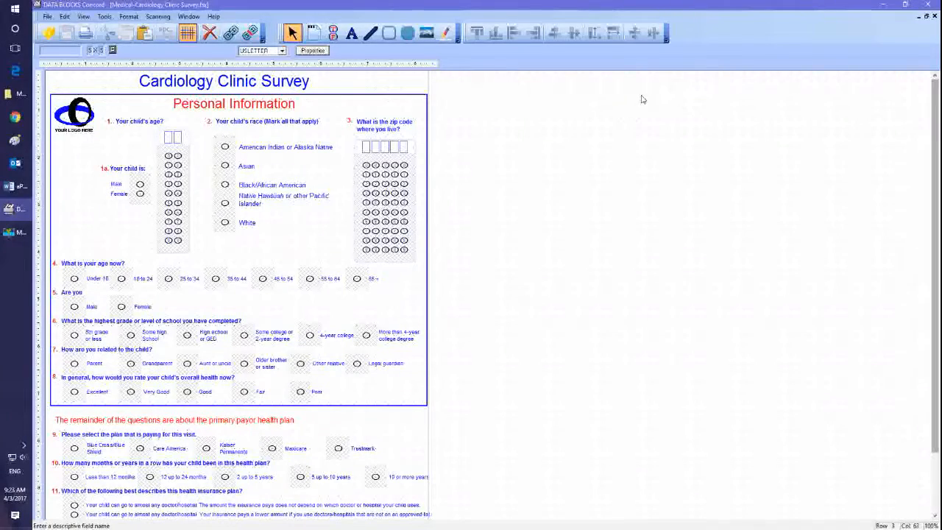
pyautogui.click(935, 16)
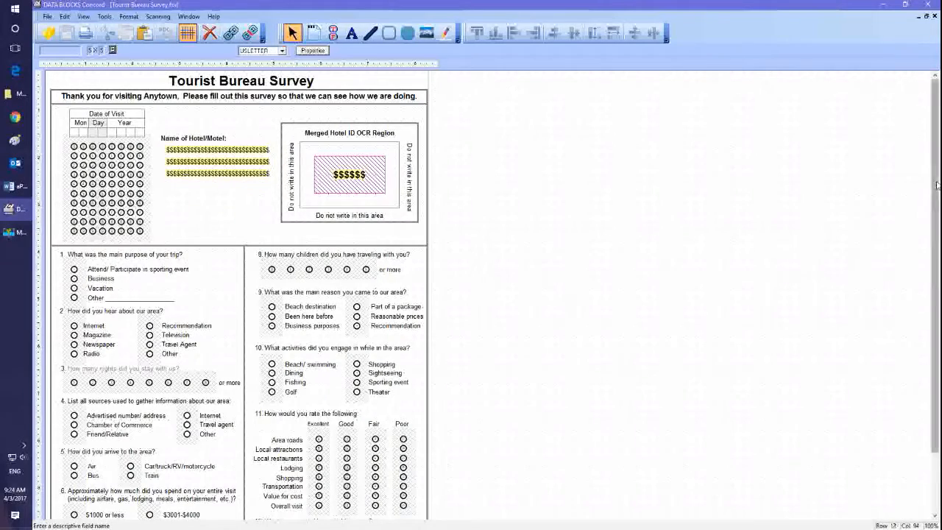
pyautogui.moveTo(938, 215); pyautogui.dragTo(939, 280)
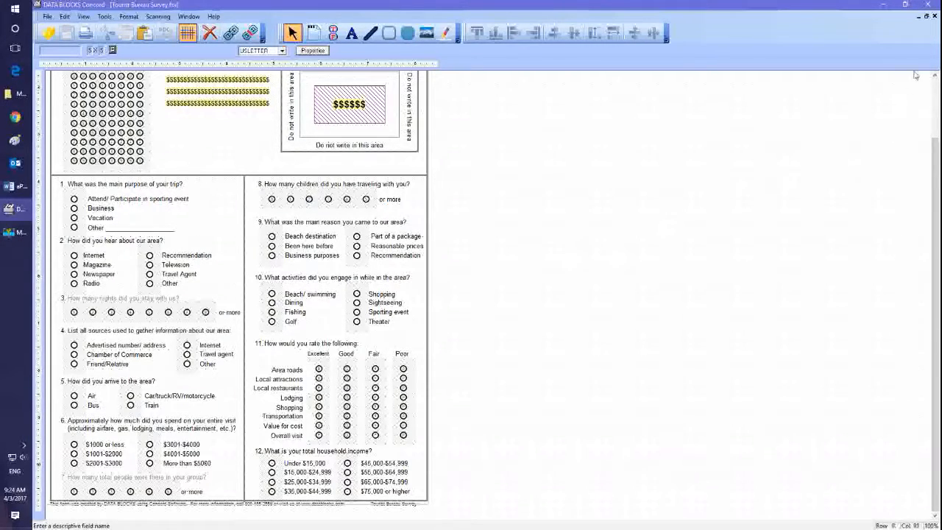
pyautogui.click(934, 15)
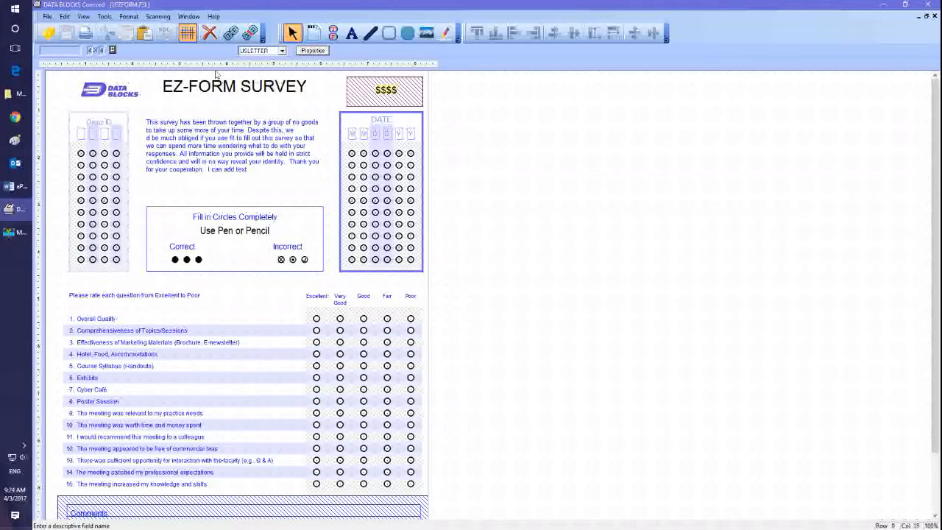
# Start a new form with the EZ Form Design Wizard and name it "EZ Form Eval".
pyautogui.click(48, 17)
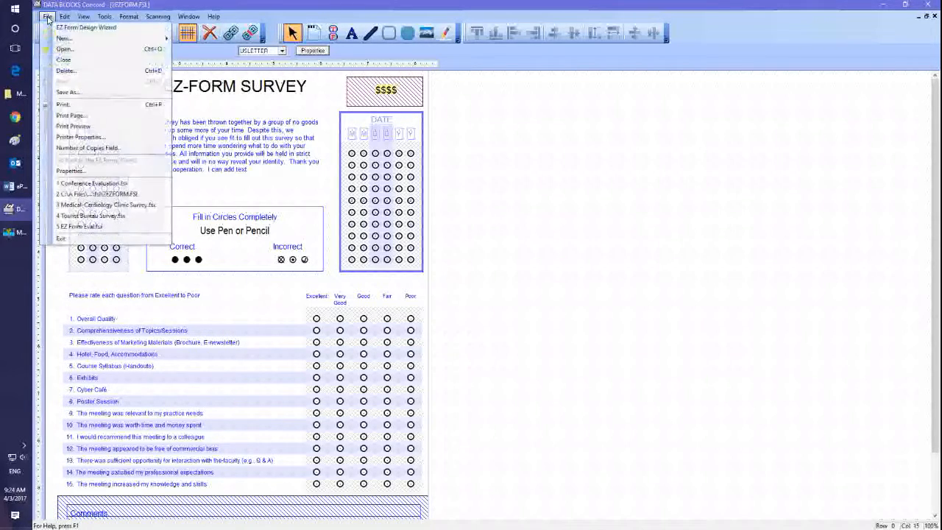
pyautogui.click(72, 28)
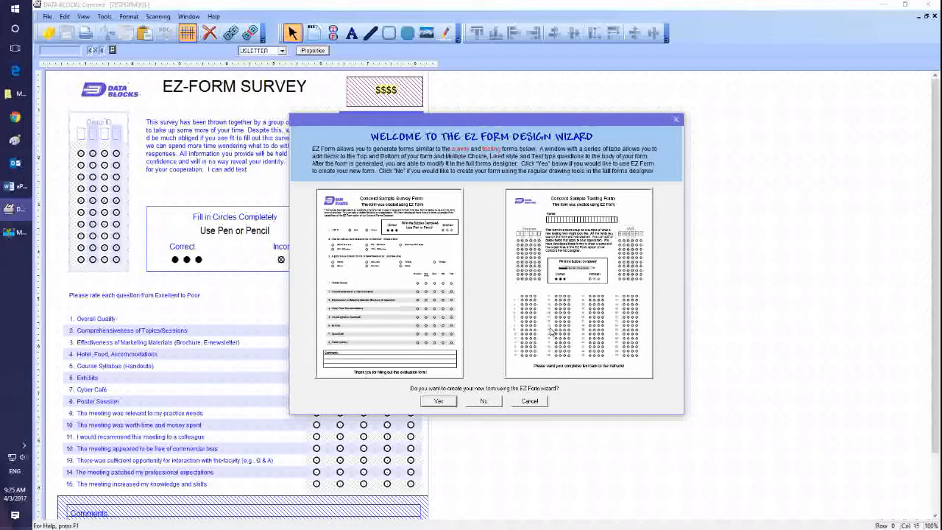
pyautogui.click(438, 401)
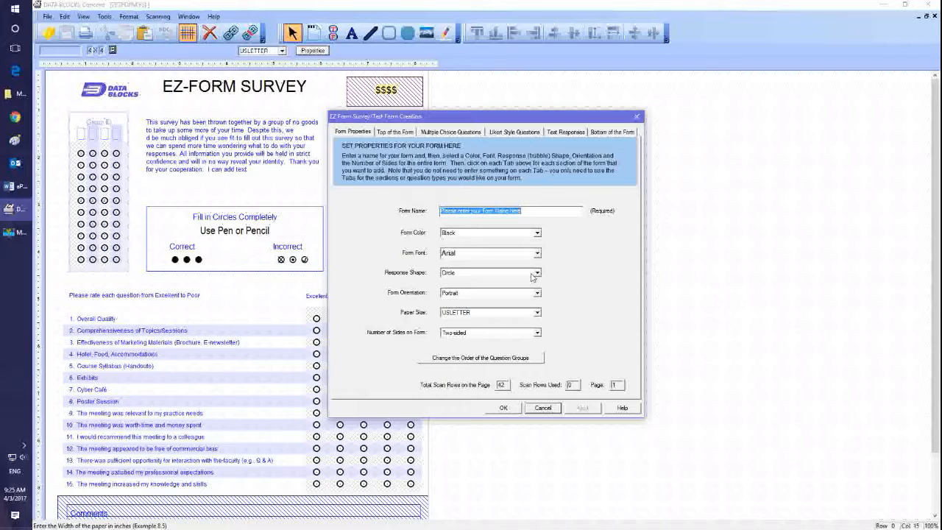
pyautogui.write('EZ')
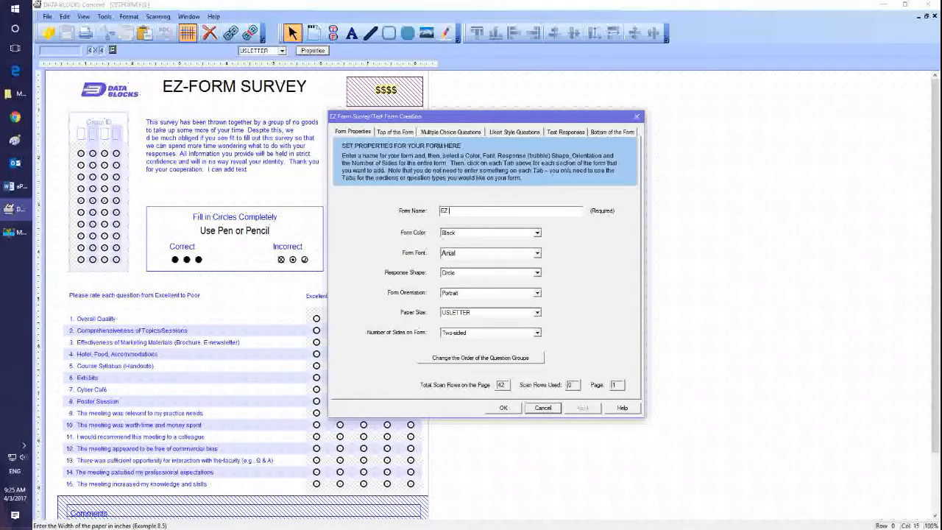
pyautogui.write(' Form Eval')
# Review the wizard's sections for the form's top, bottom, multiple choice, Likert style and test response questions.
pyautogui.click(396, 132)
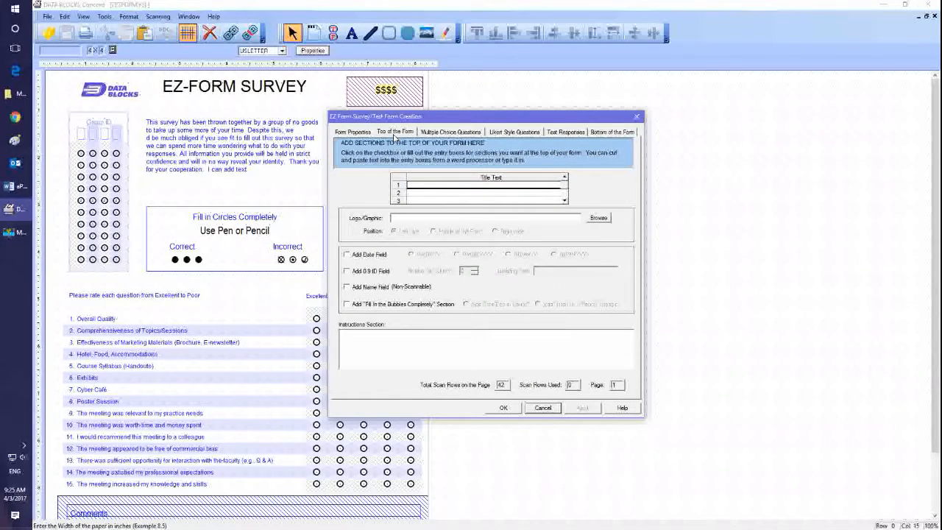
pyautogui.click(610, 135)
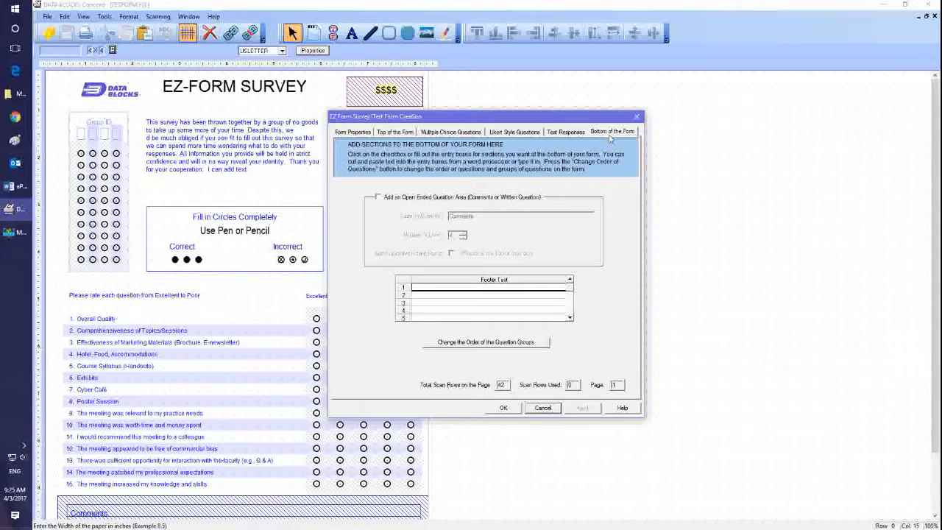
pyautogui.click(451, 134)
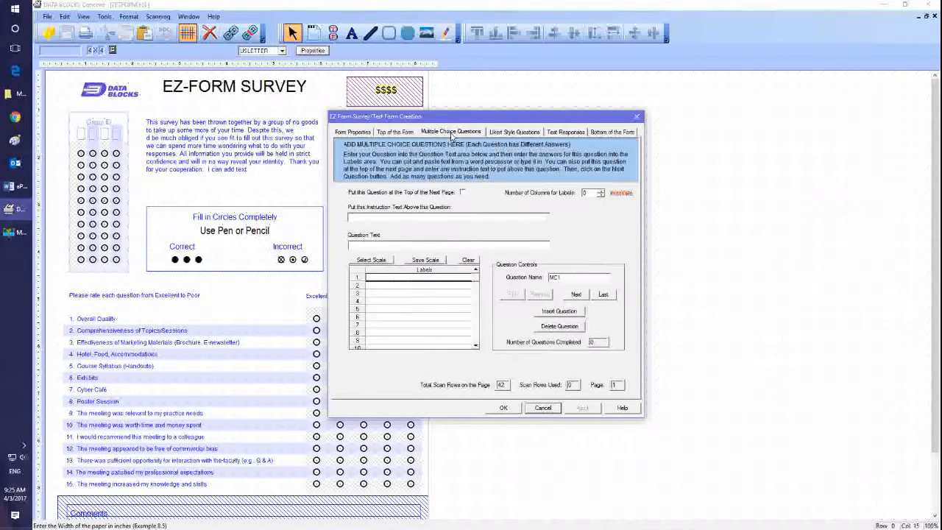
pyautogui.click(519, 134)
pyautogui.click(567, 134)
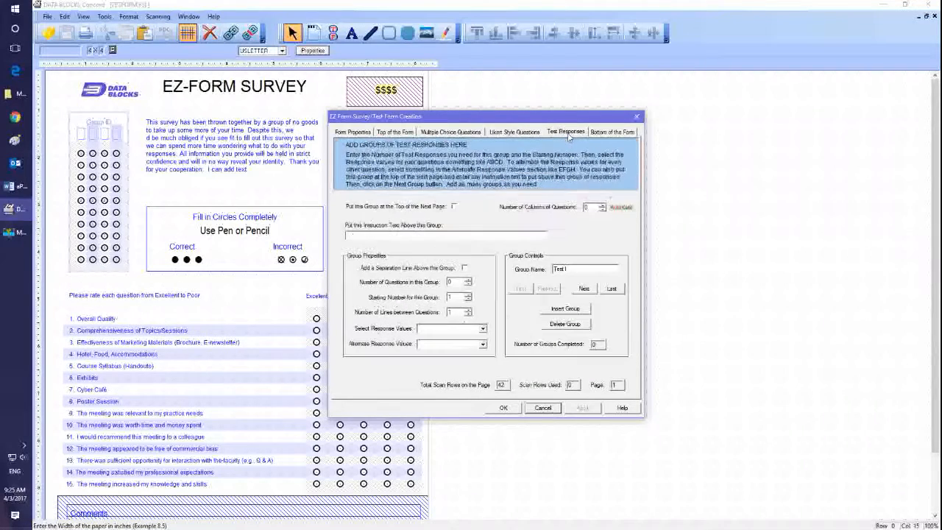
pyautogui.click(395, 132)
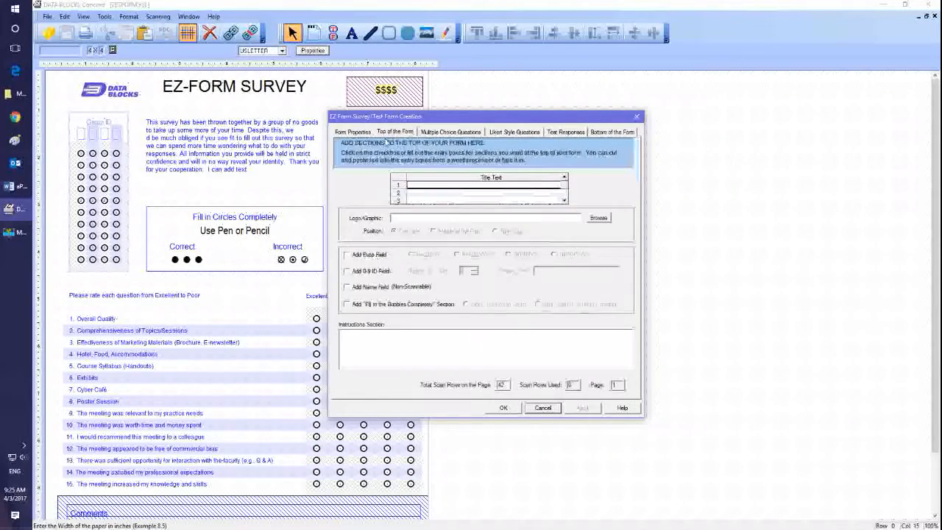
pyautogui.click(352, 134)
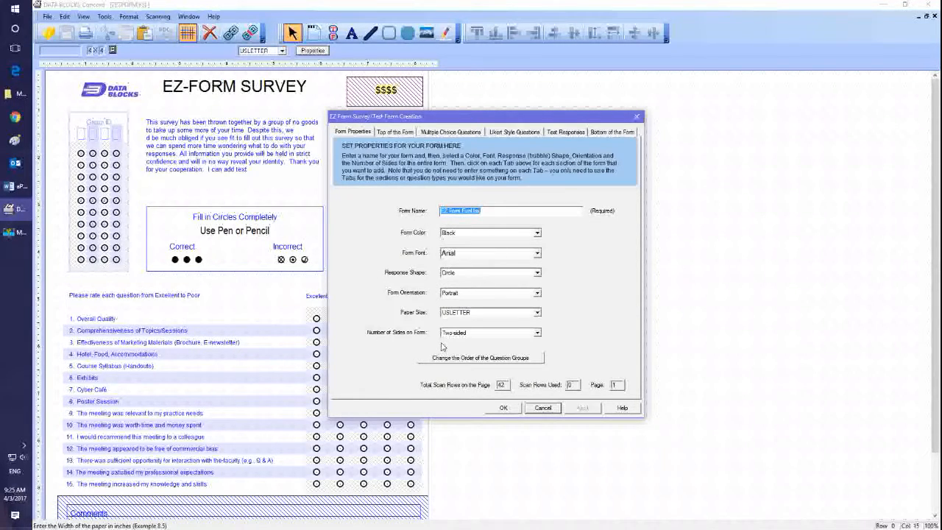
# Set the form color to Blue, keeping Circle as the response shape and USLETTER as the paper size.
pyautogui.click(537, 234)
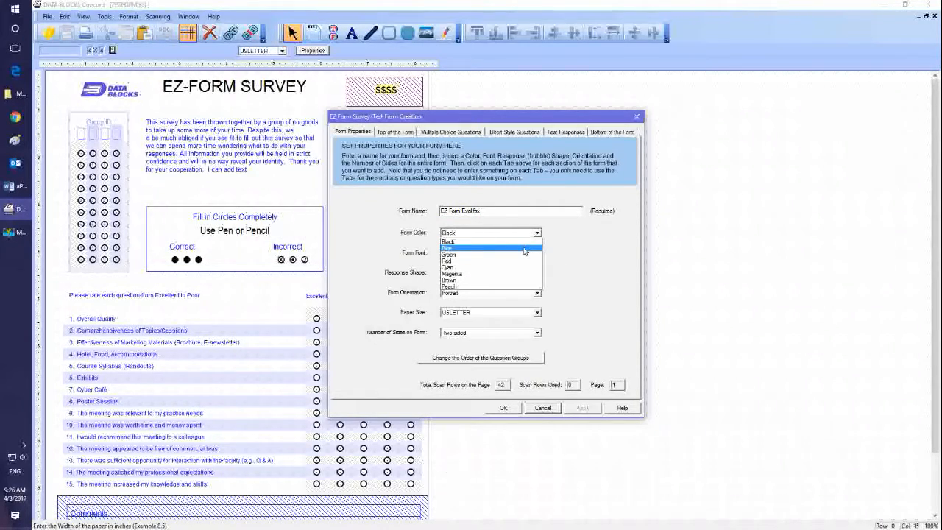
pyautogui.click(525, 249)
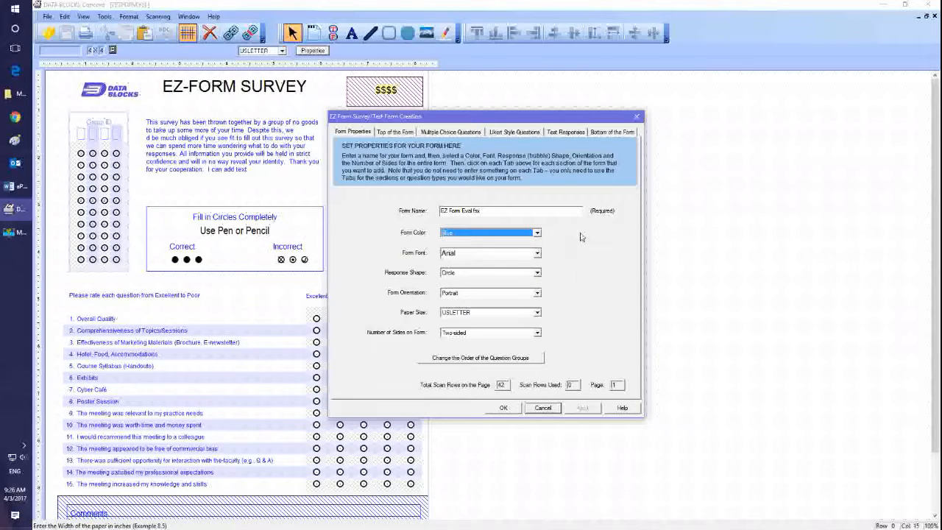
pyautogui.click(537, 274)
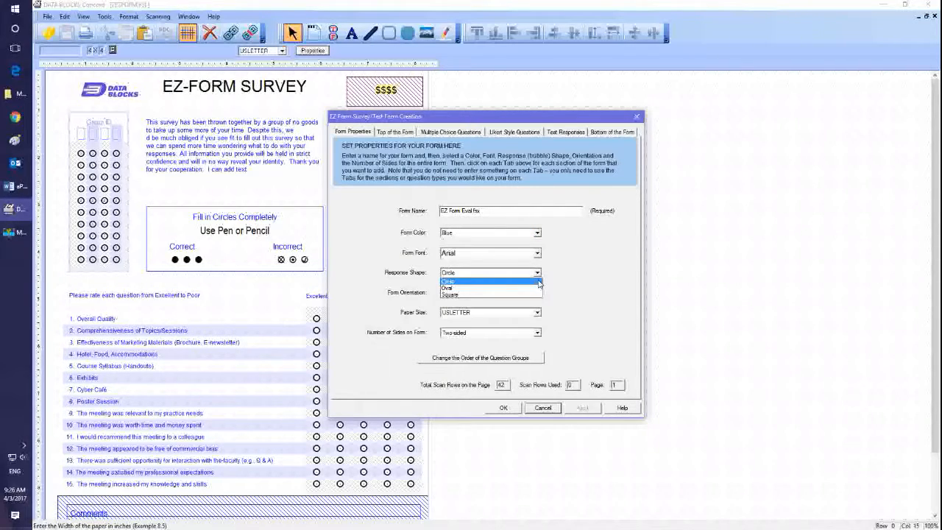
pyautogui.click(548, 280)
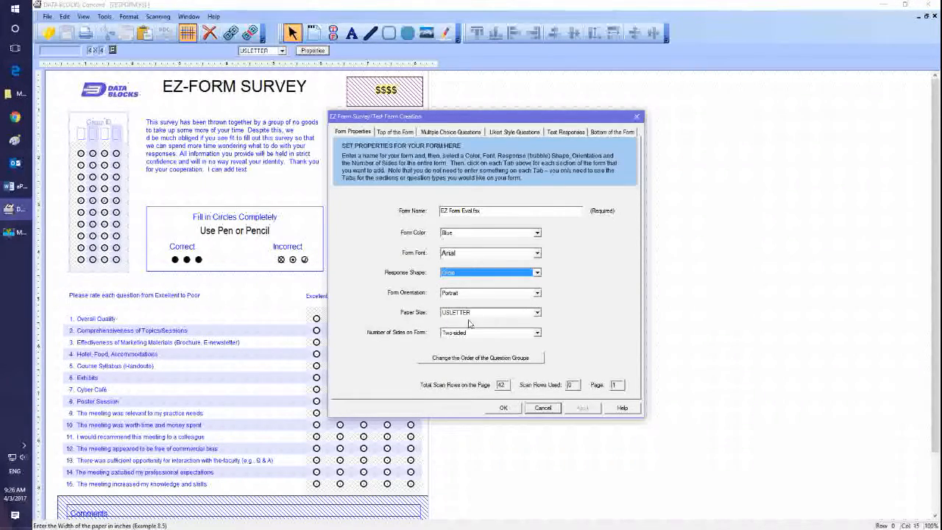
pyautogui.click(537, 313)
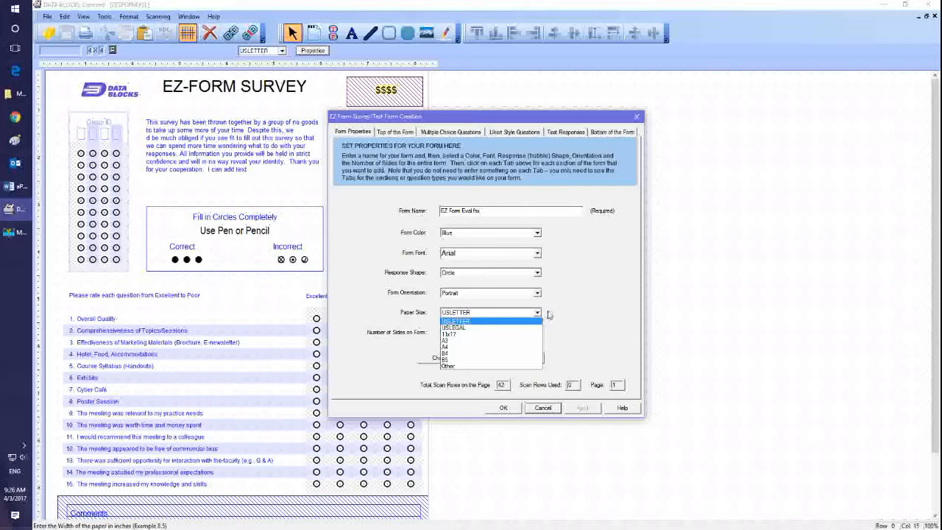
pyautogui.click(538, 313)
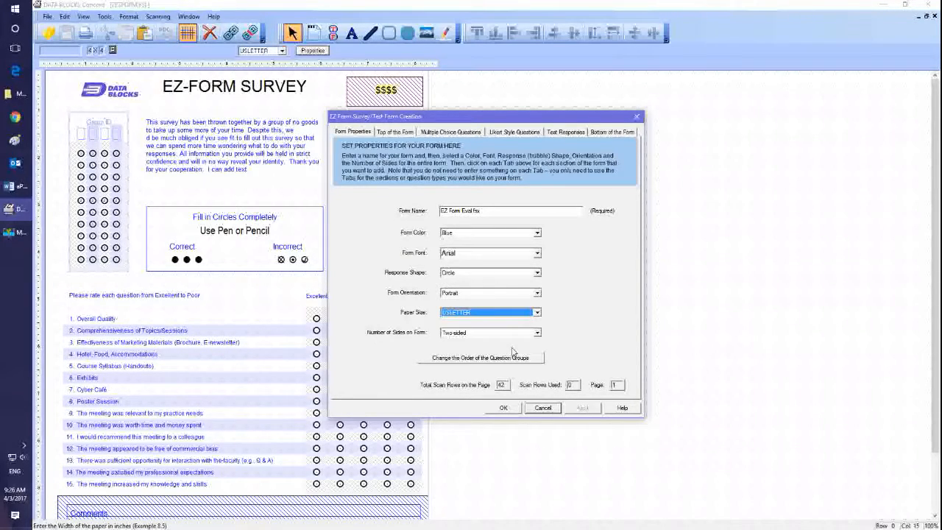
# Enter "EZ Form Evaluation" as the first title line for the top of the form.
pyautogui.click(396, 132)
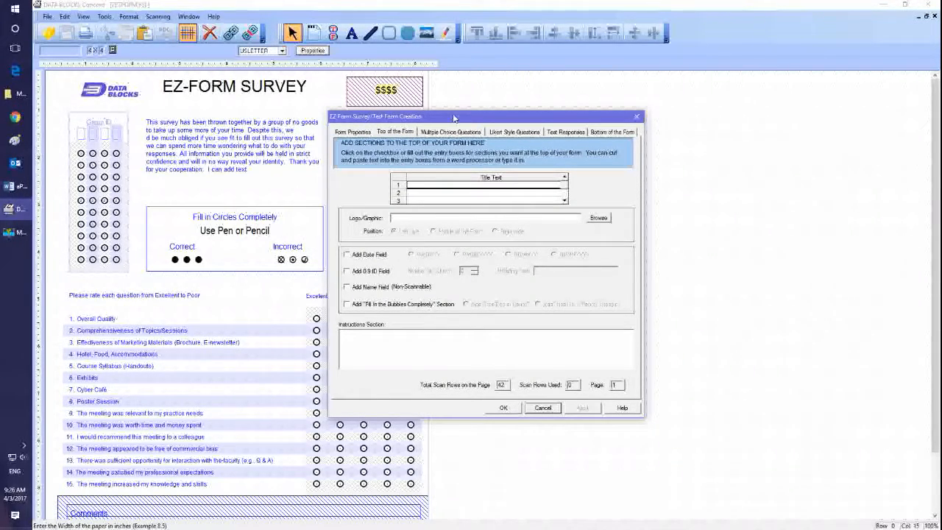
pyautogui.moveTo(455, 119); pyautogui.dragTo(523, 118)
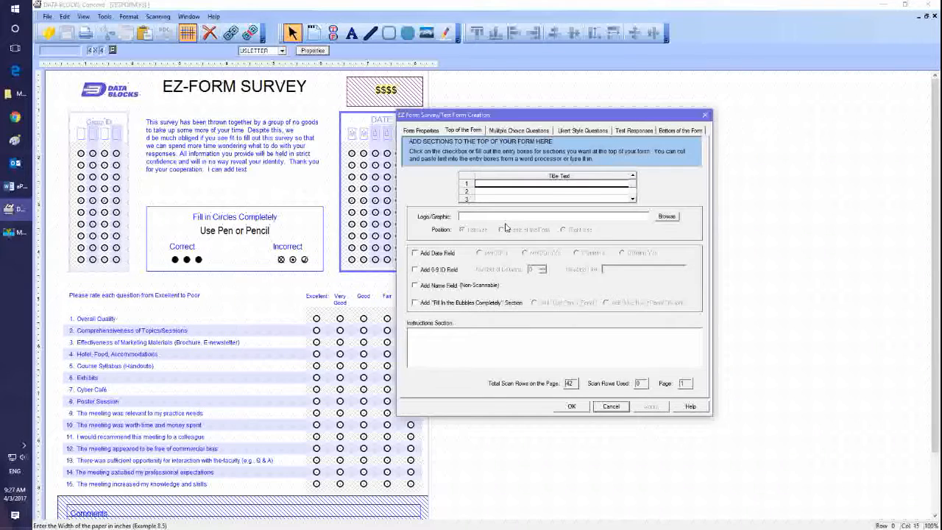
pyautogui.write('E')
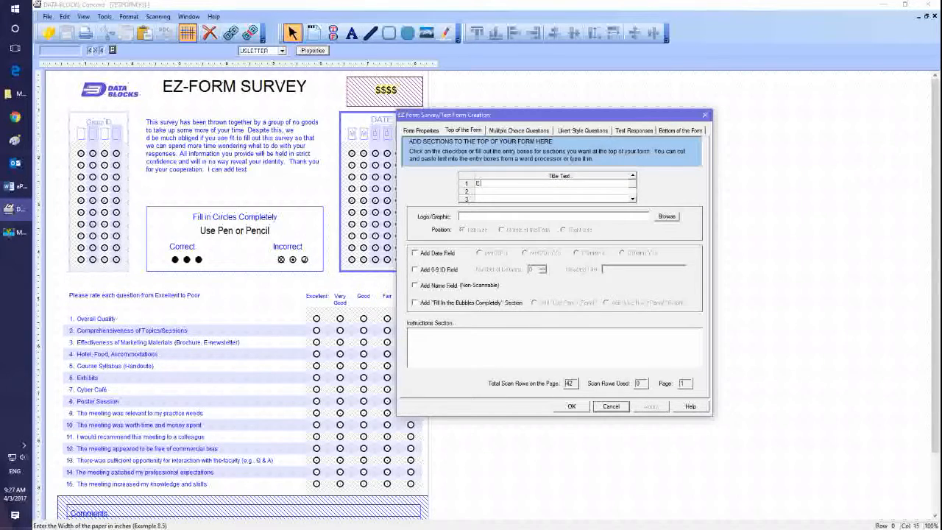
pyautogui.write('XZ Form Eva')
pyautogui.click(632, 199)
pyautogui.click(633, 199)
pyautogui.click(632, 199)
pyautogui.click(633, 199)
pyautogui.click(633, 199)
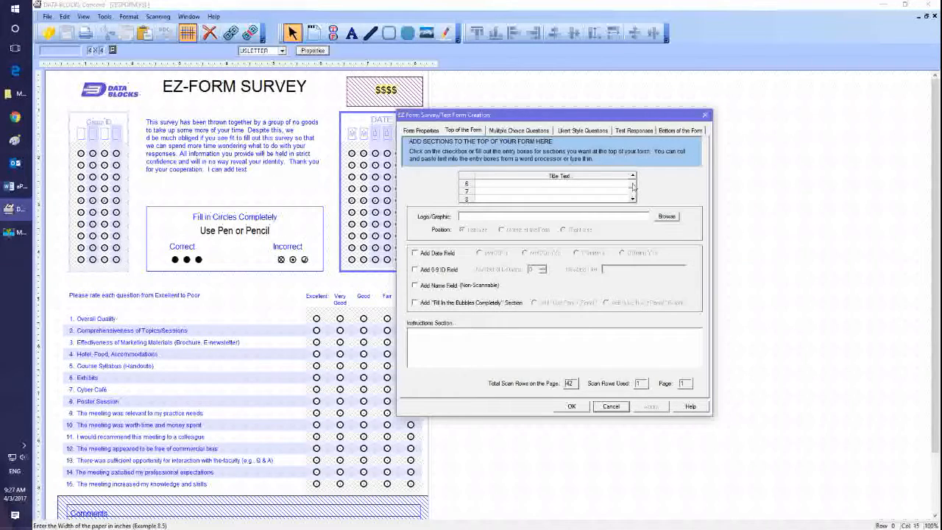
pyautogui.moveTo(633, 184); pyautogui.dragTo(633, 179)
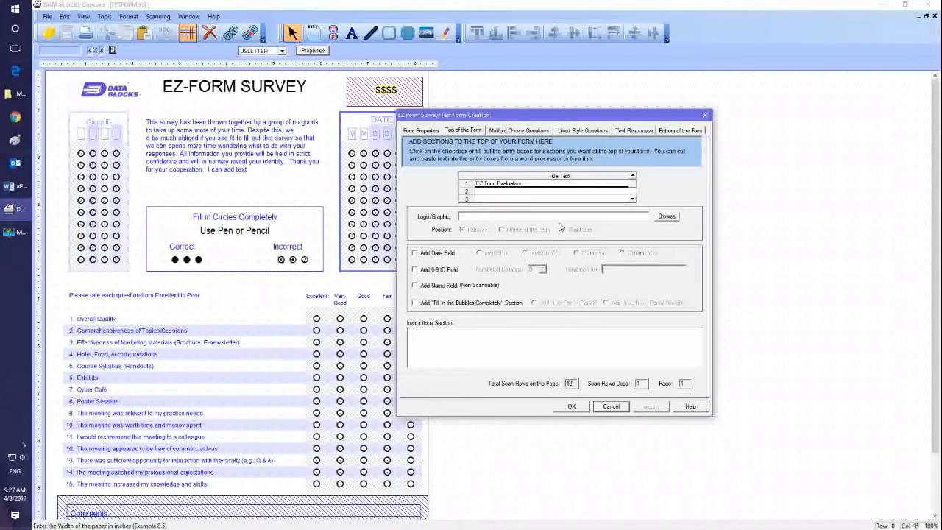
# Add the DBnewlogo117.bmp image from the Image Files folder as the form's logo.
pyautogui.click(667, 216)
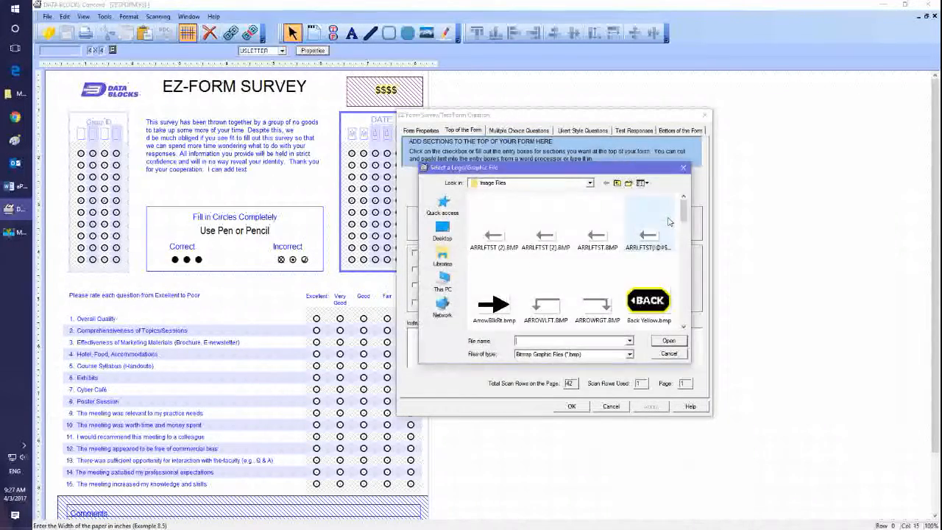
pyautogui.moveTo(684, 212); pyautogui.dragTo(688, 254)
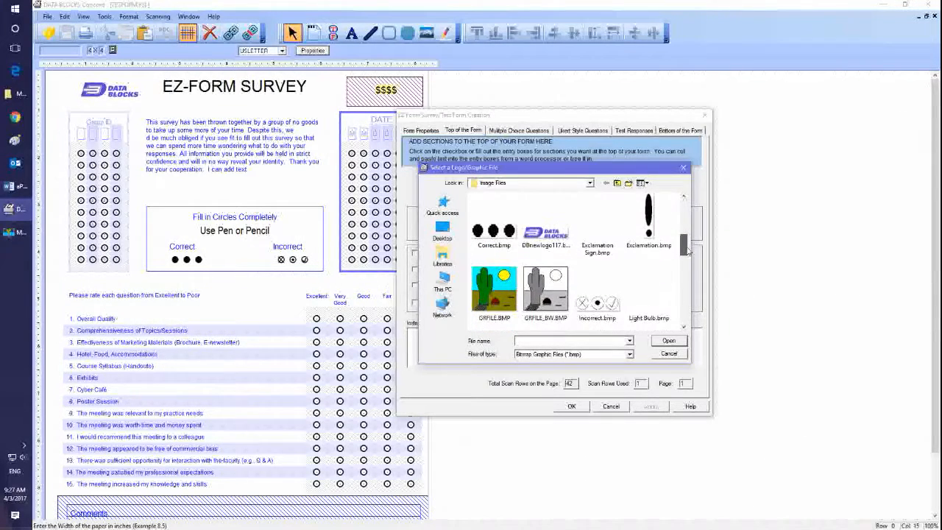
pyautogui.click(548, 237)
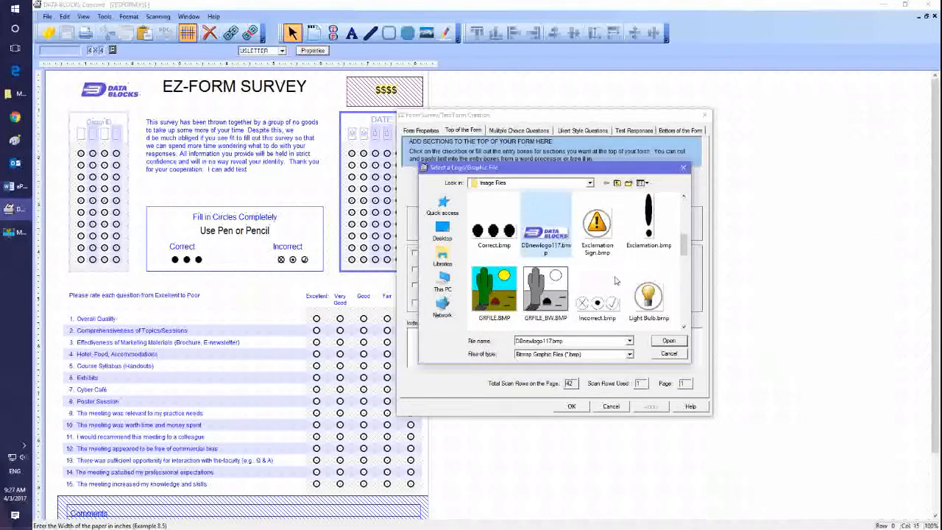
pyautogui.click(669, 341)
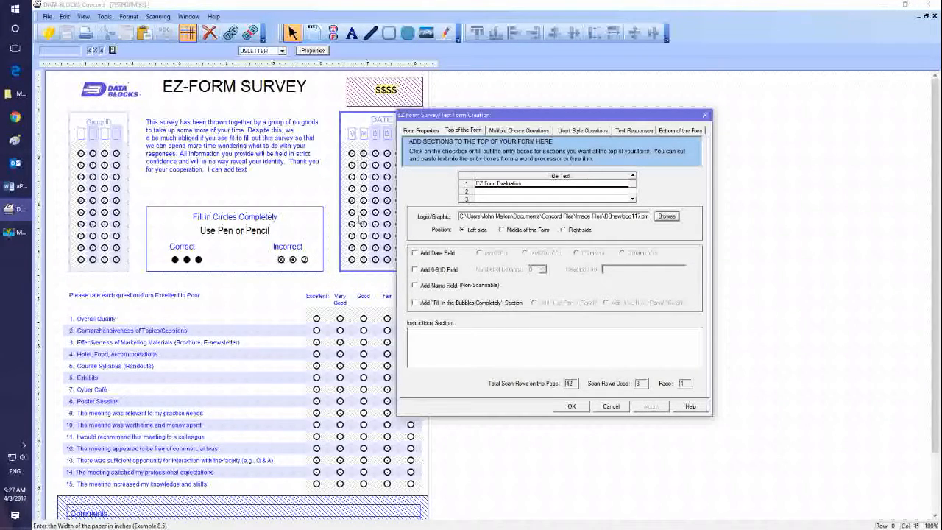
# Add an MMDDYY date field and a six-column 0-9 ID field headed "ID Number" to the form's top.
pyautogui.click(416, 254)
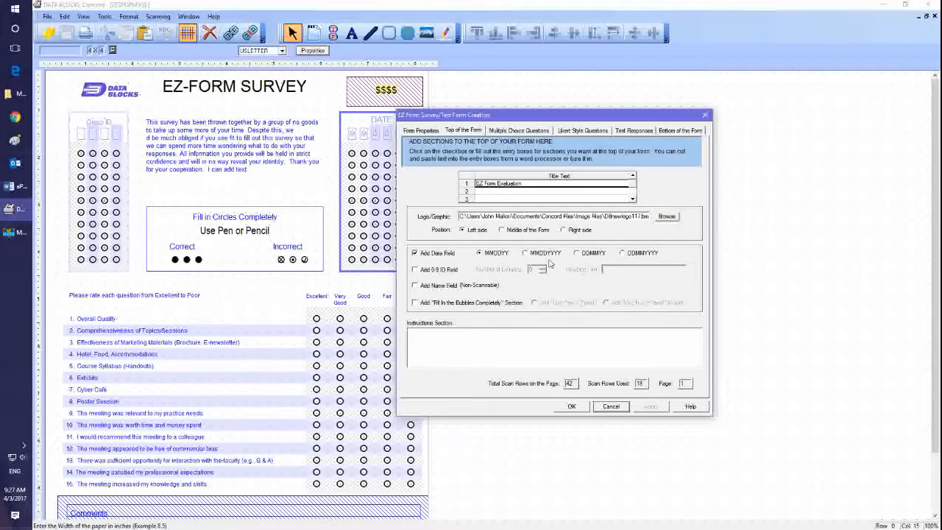
pyautogui.click(415, 270)
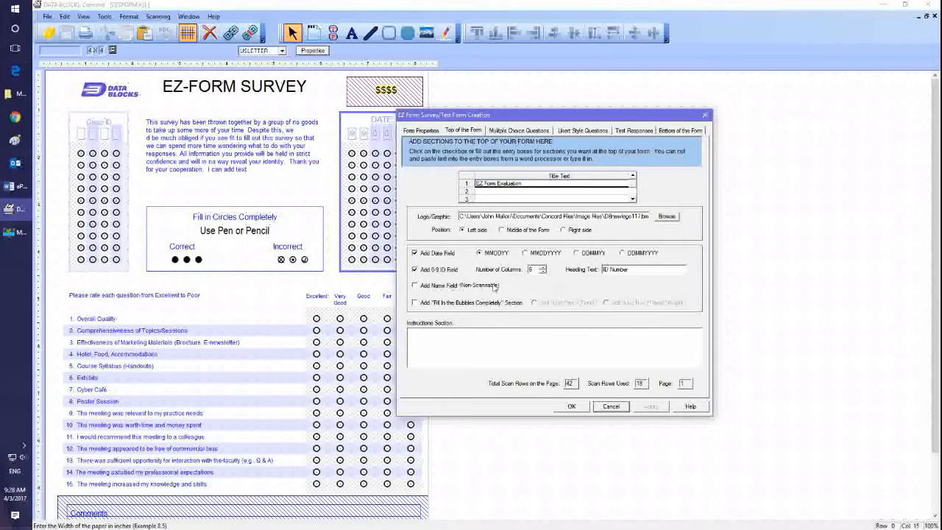
# Set the ID field to four columns headed "Group ID" and add the "Fill in the Bubbles Completely" section with "Use Pen or Pencil".
pyautogui.click(543, 272)
pyautogui.click(543, 273)
pyautogui.press('Tab')
pyautogui.write('Group ID')
pyautogui.click(415, 303)
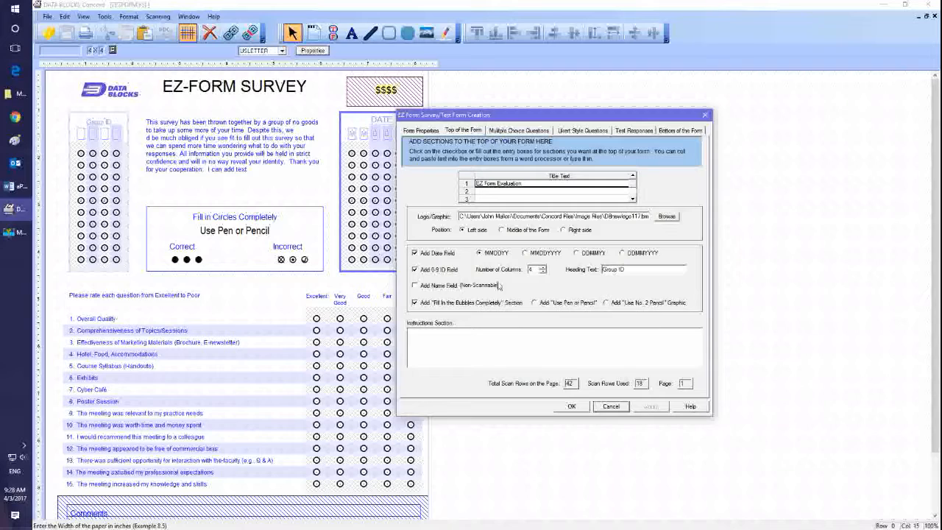
pyautogui.click(534, 302)
# Copy the first introductory paragraph, "This survey has been setup as a sample...", from the Word document into the form's Instructions Section.
pyautogui.click(20, 188)
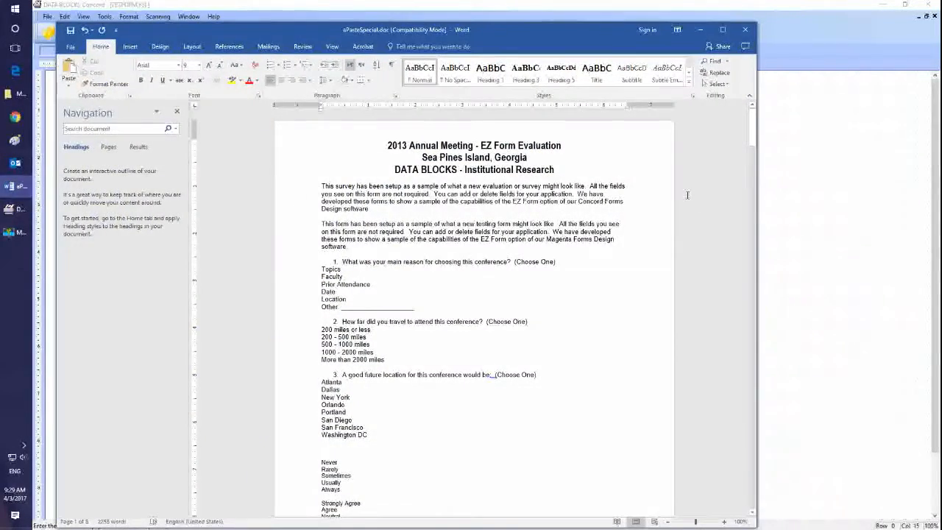
pyautogui.moveTo(753, 127)
pyautogui.mouseDown()
pyautogui.moveTo(754, 137)
pyautogui.moveTo(754, 127)
pyautogui.mouseUp()
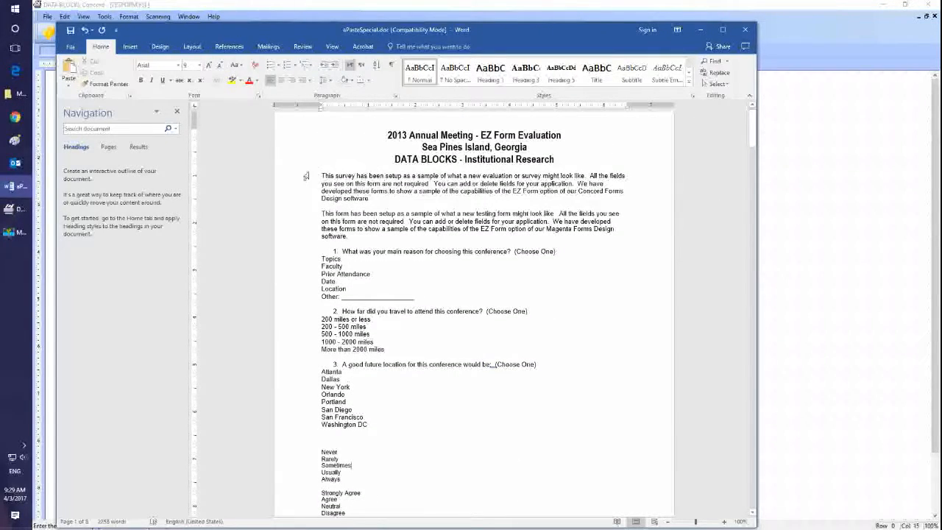
pyautogui.moveTo(319, 174); pyautogui.dragTo(373, 200)
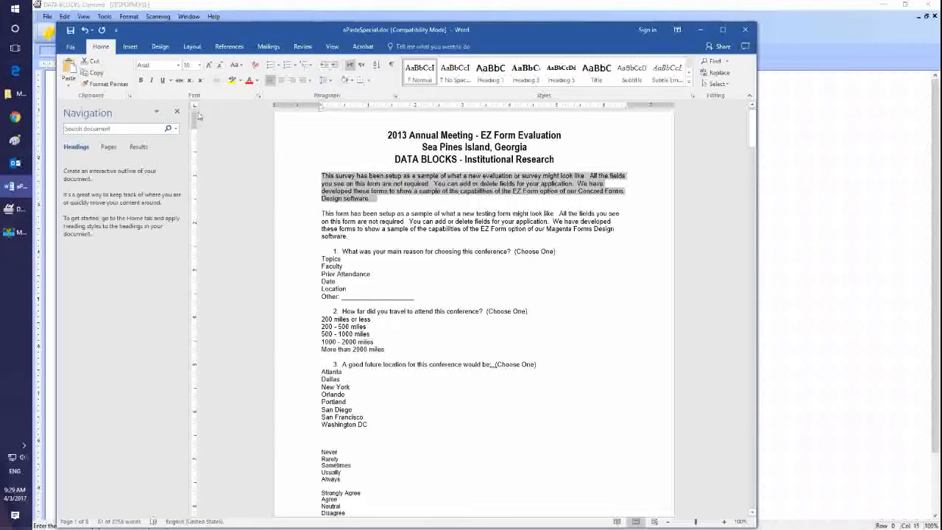
pyautogui.click(96, 72)
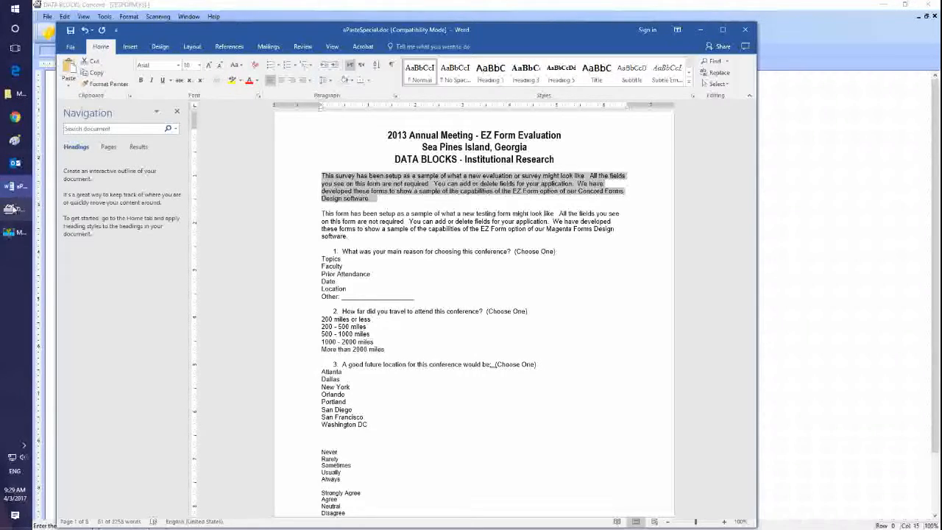
pyautogui.click(10, 209)
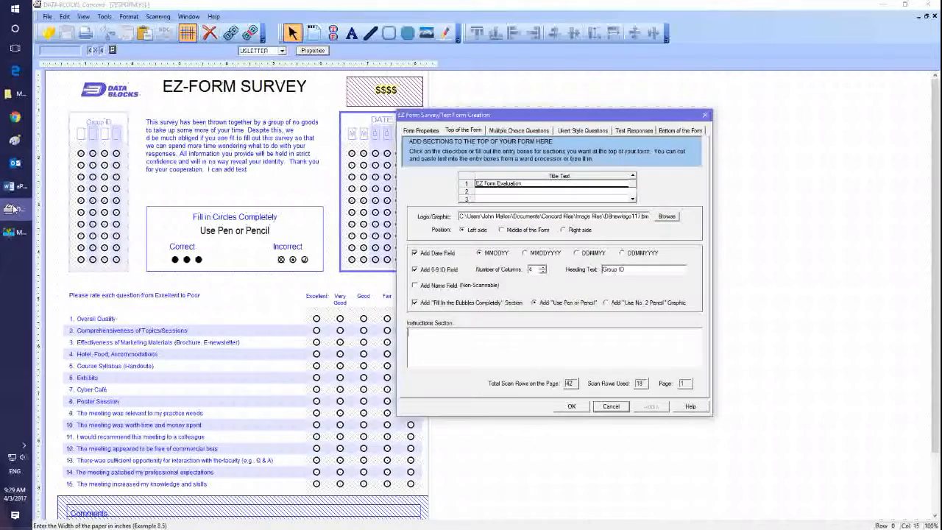
pyautogui.click(453, 338)
pyautogui.hotkey('ctrl', 'v')
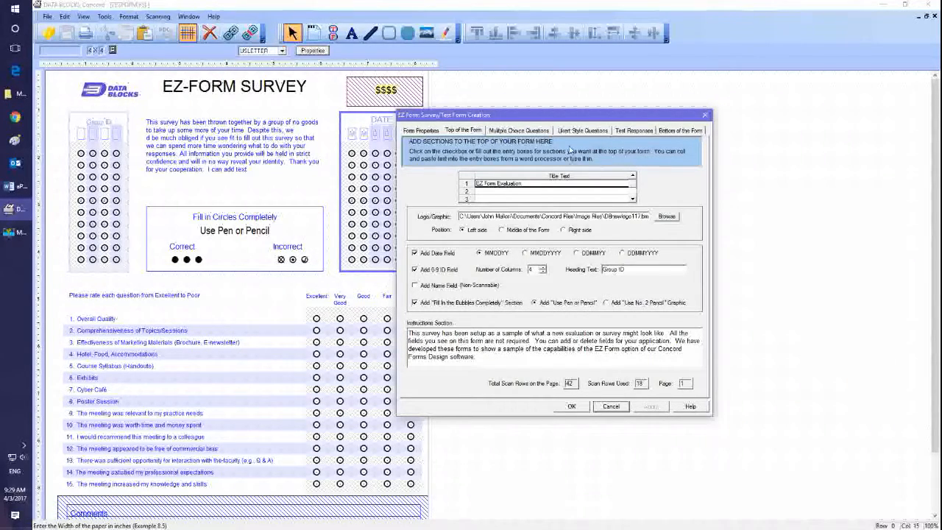
# Copy question 1 and its answers from the Word document into the question text and labels of the first multiple choice question.
pyautogui.click(525, 134)
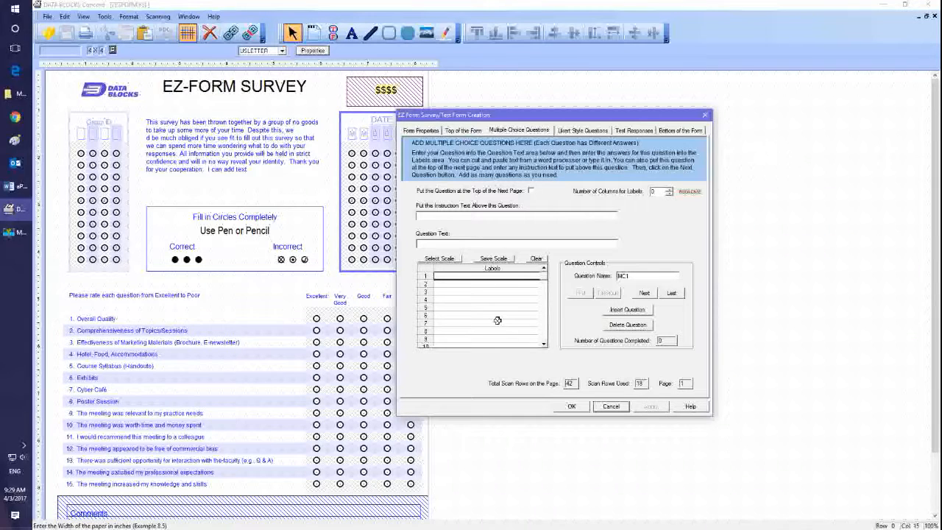
pyautogui.click(15, 187)
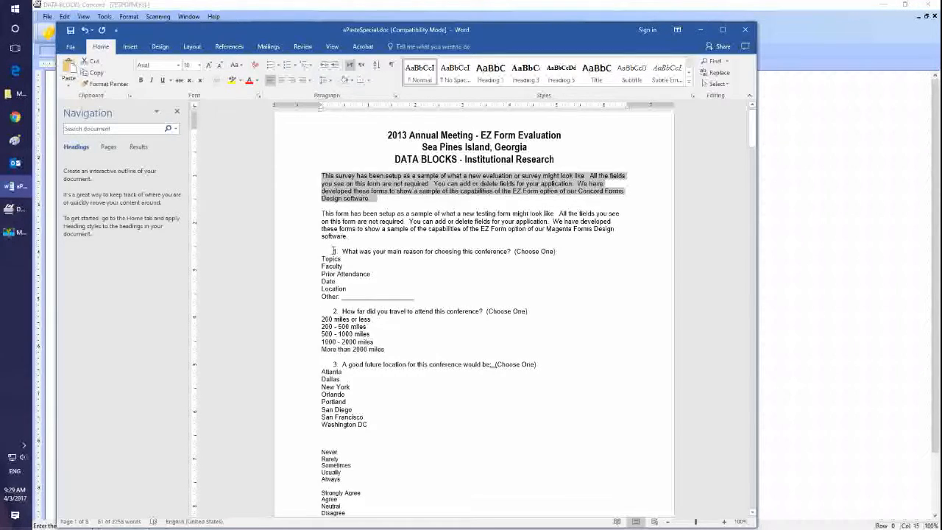
pyautogui.moveTo(334, 251); pyautogui.dragTo(366, 302)
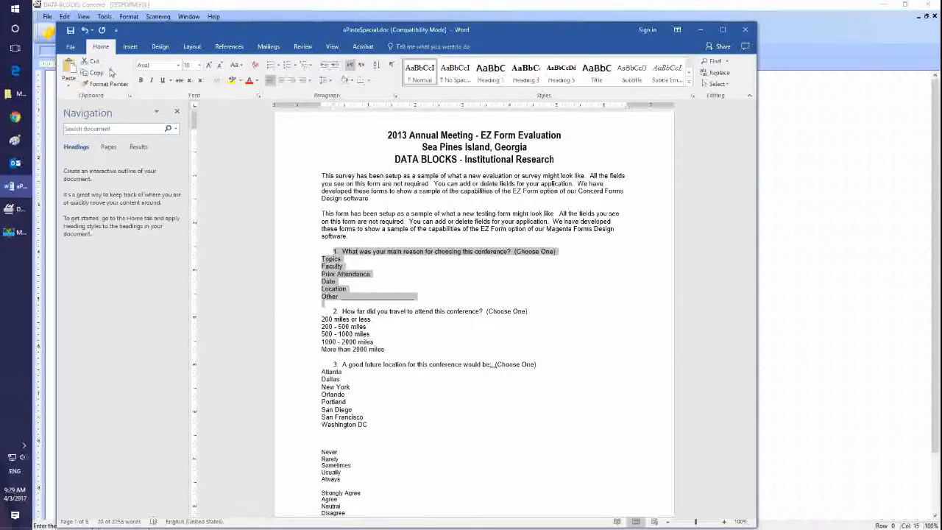
pyautogui.click(19, 216)
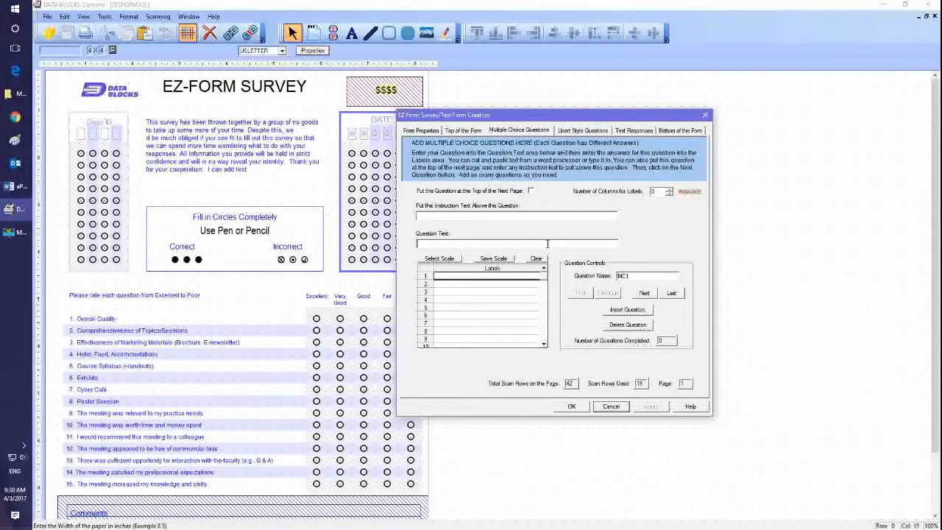
pyautogui.hotkey('ctrl', 'v')
pyautogui.hotkey('ctrl', 'v')
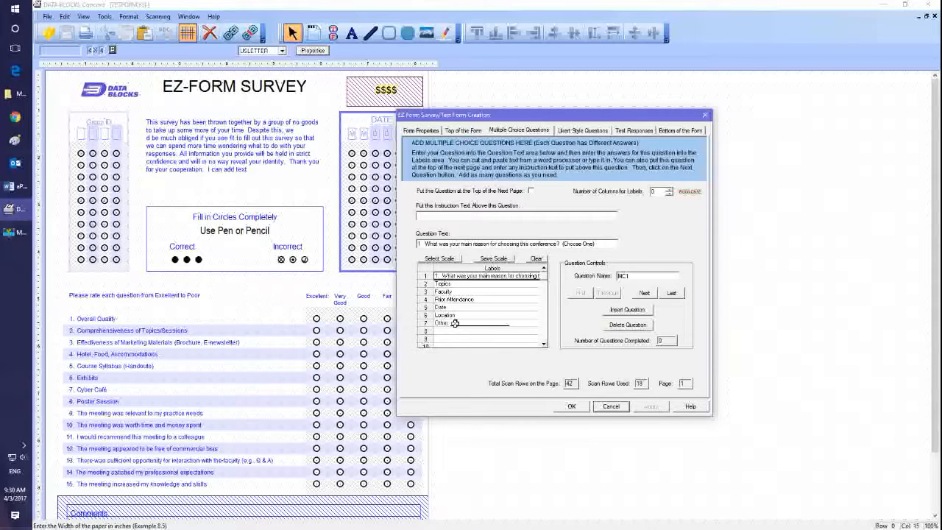
# Move the answer labels Topics through Other up one row to overwrite the pasted question line, and advance to the next multiple choice question.
pyautogui.click(462, 284)
pyautogui.moveTo(463, 285); pyautogui.dragTo(462, 323)
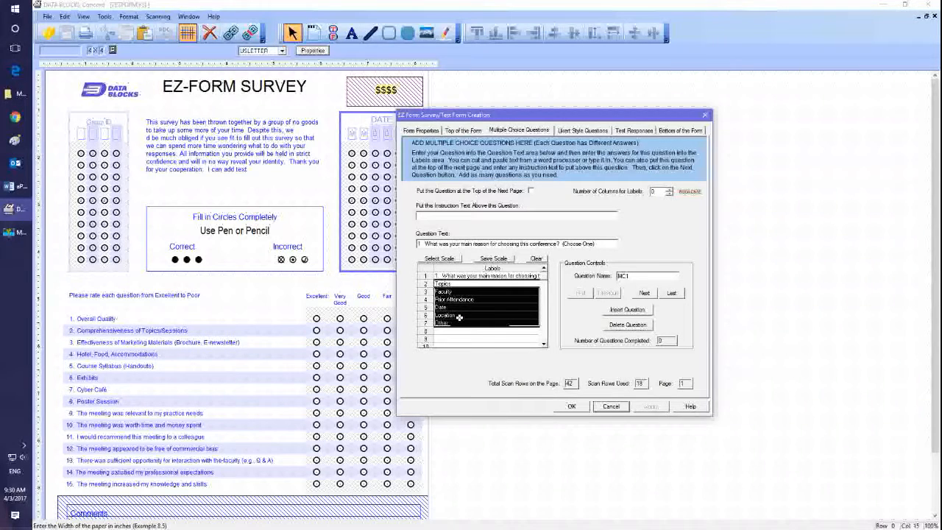
pyautogui.hotkey('ctrl', 'x')
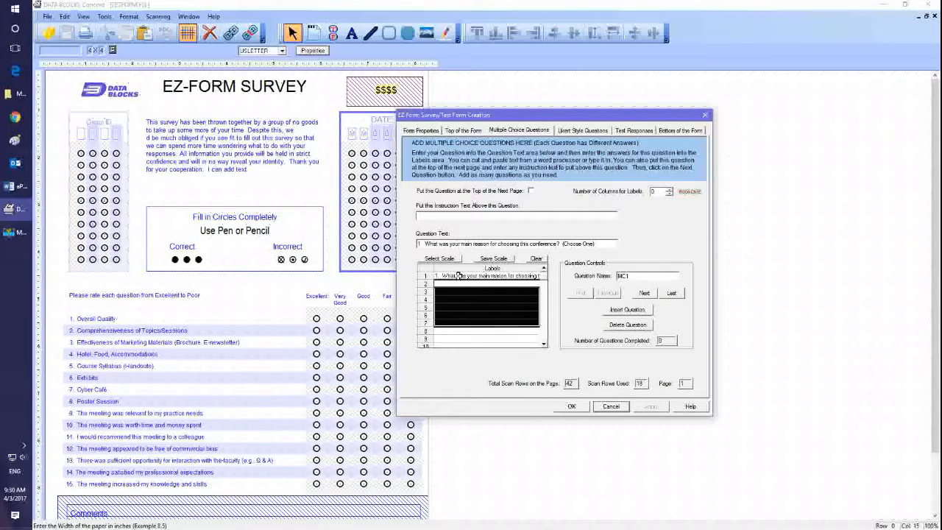
pyautogui.click(459, 276)
pyautogui.hotkey('ctrl', 'v')
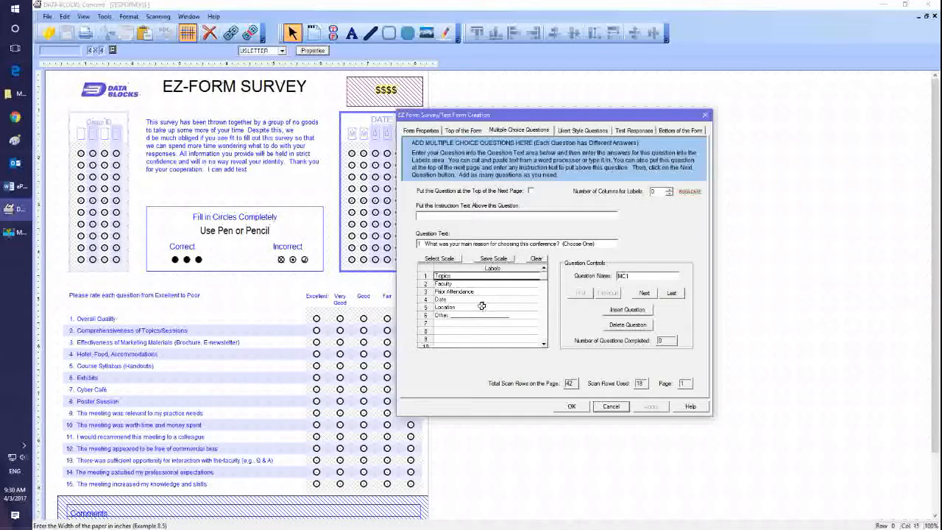
pyautogui.click(418, 213)
pyautogui.click(645, 293)
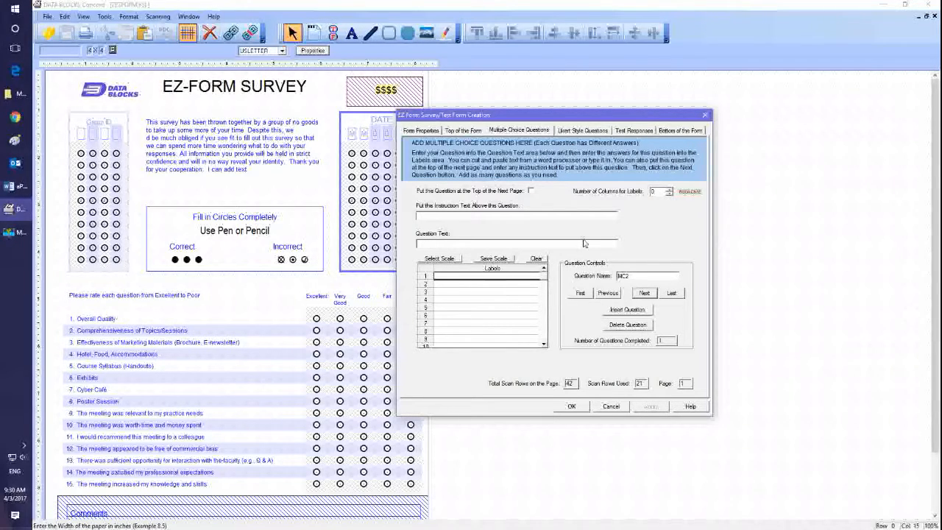
pyautogui.click(579, 130)
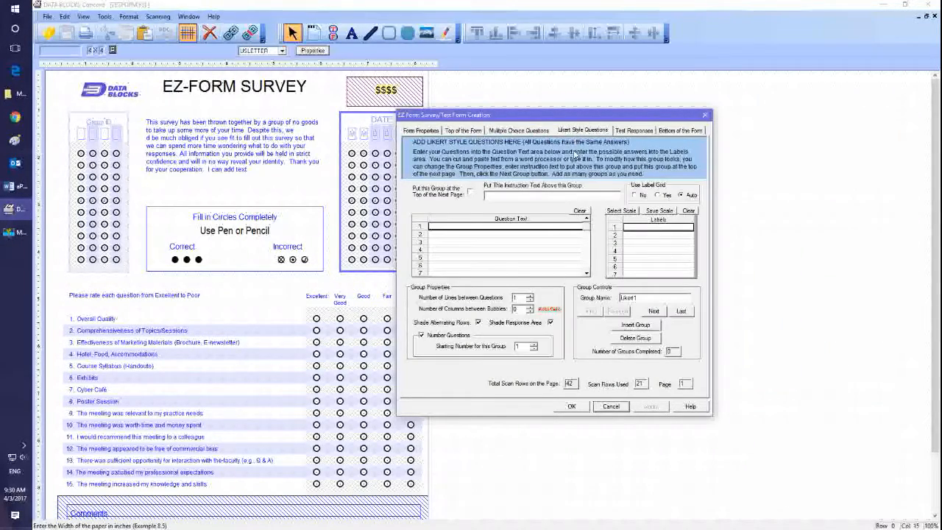
pyautogui.click(541, 131)
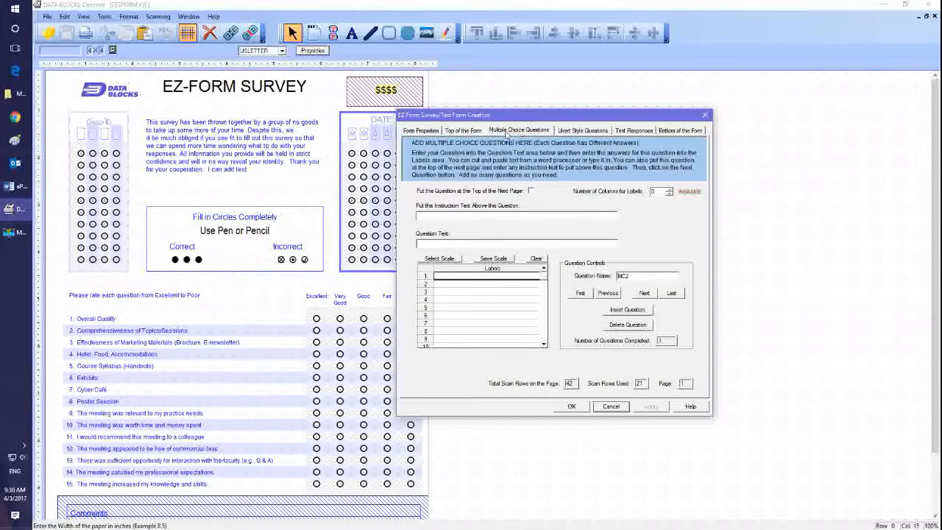
pyautogui.click(473, 134)
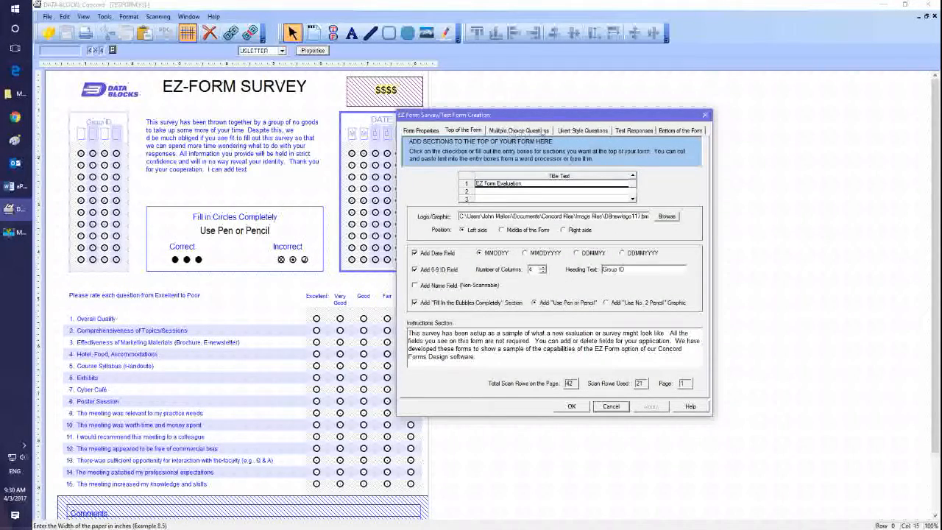
# Copy the questions "Overall Quality" through "I expanded my professional network" from the Word table into the first Likert group's question text.
pyautogui.click(576, 133)
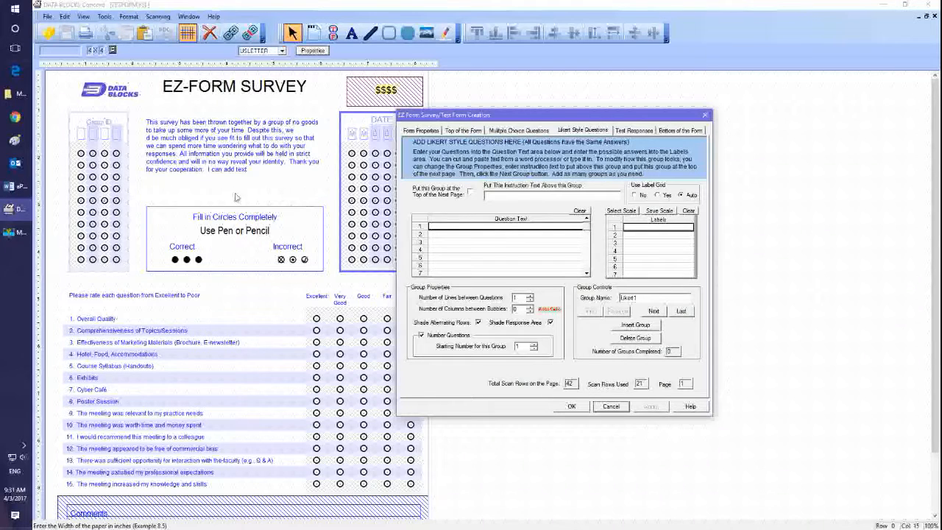
pyautogui.click(15, 185)
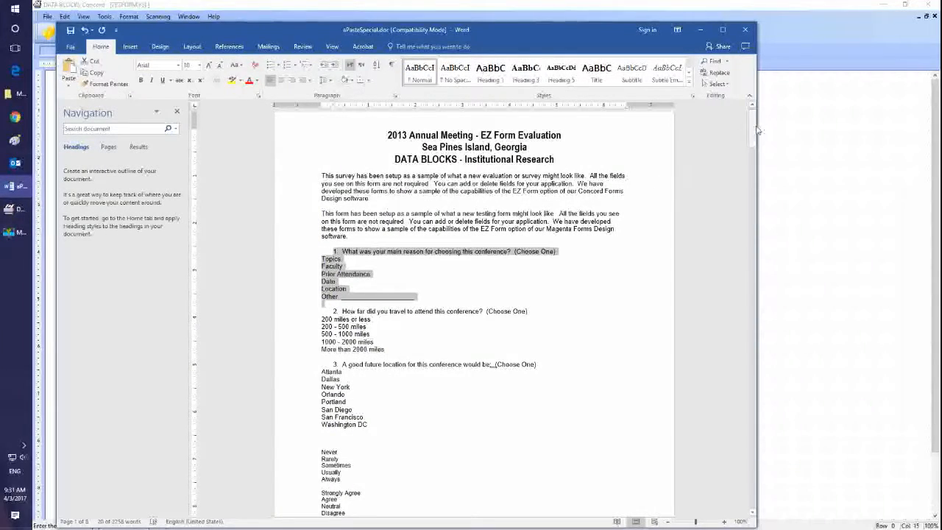
pyautogui.moveTo(753, 130); pyautogui.dragTo(770, 185)
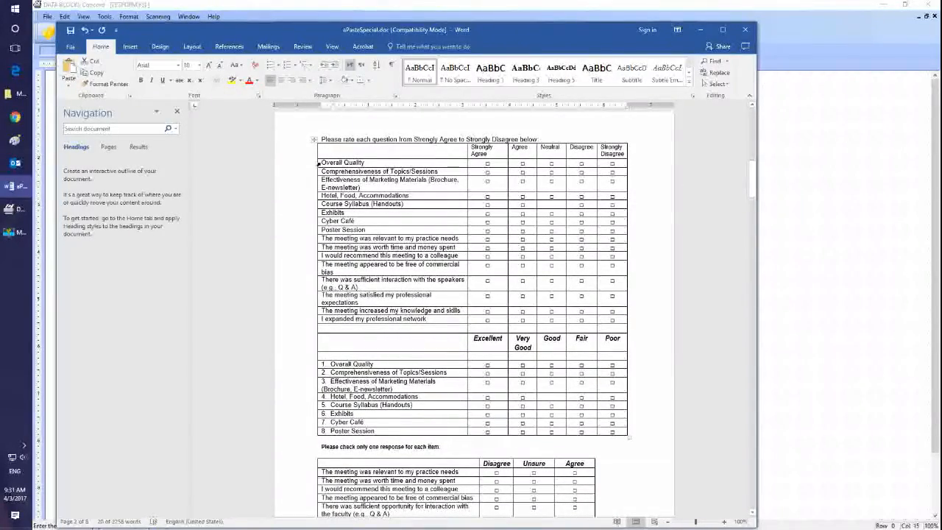
pyautogui.moveTo(318, 164); pyautogui.dragTo(313, 323)
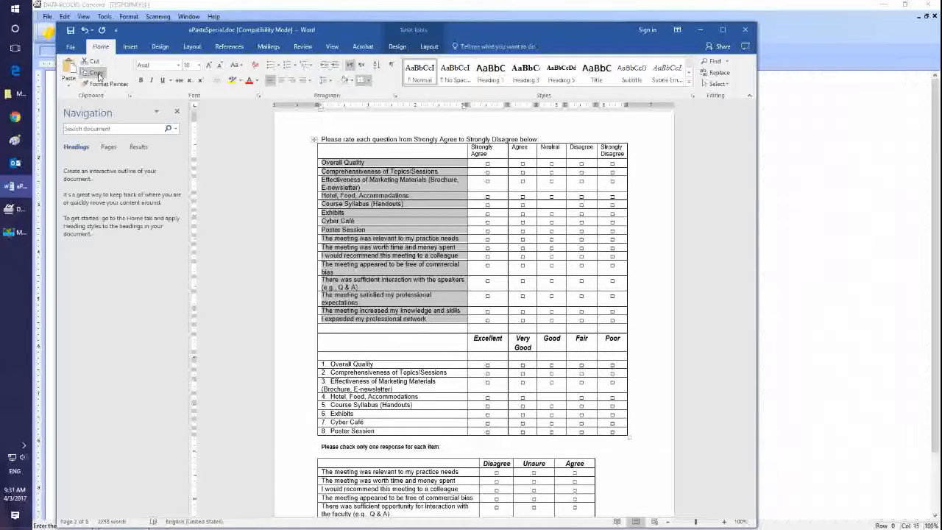
pyautogui.click(794, 56)
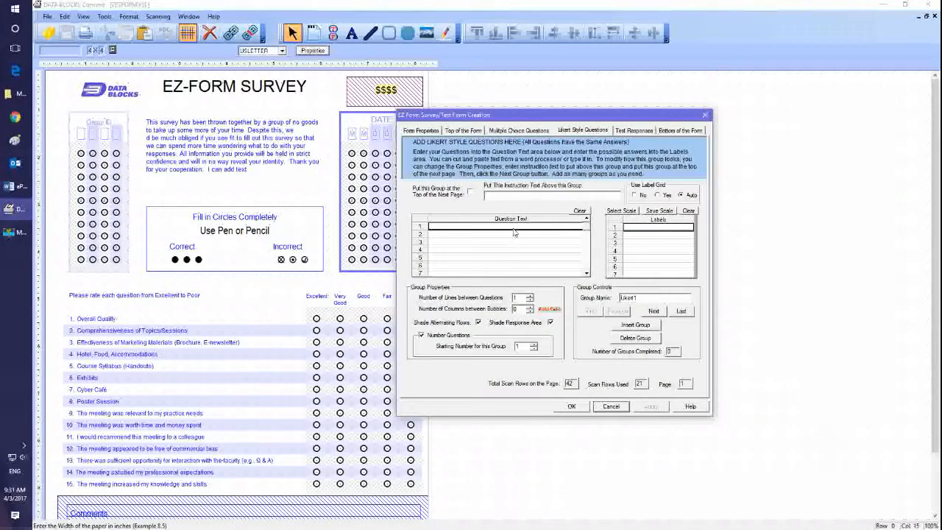
pyautogui.hotkey('ctrl', 'v')
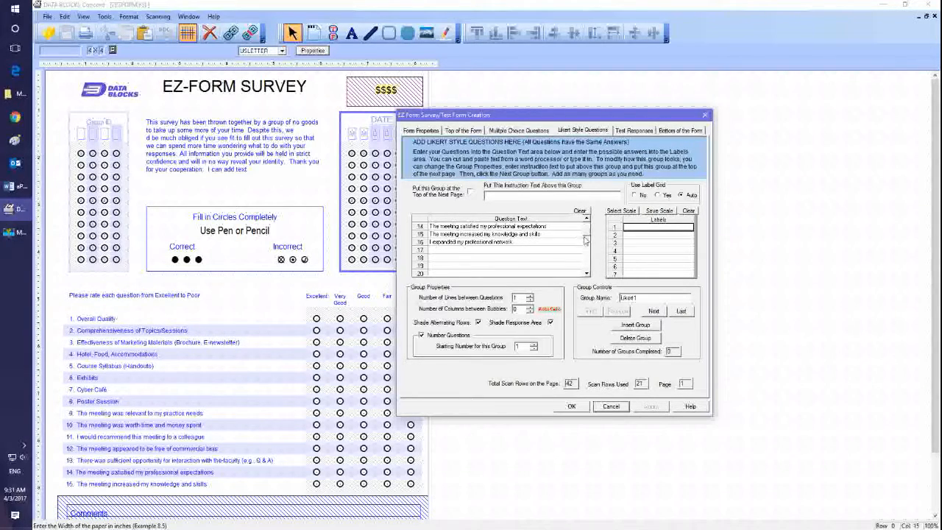
pyautogui.moveTo(588, 236); pyautogui.dragTo(589, 228)
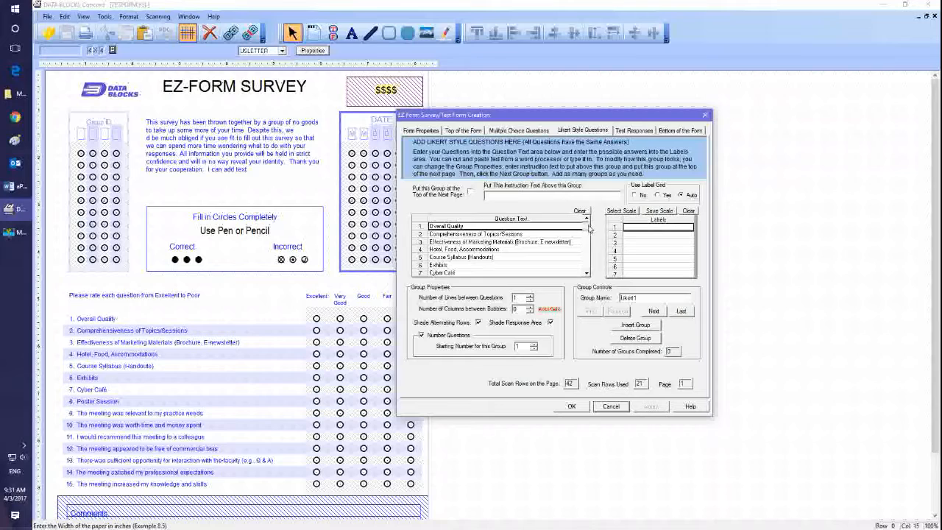
# Apply the saved "Excellent to Poor" scale to the Likert group's labels and set the number of lines between questions to 2.
pyautogui.click(628, 213)
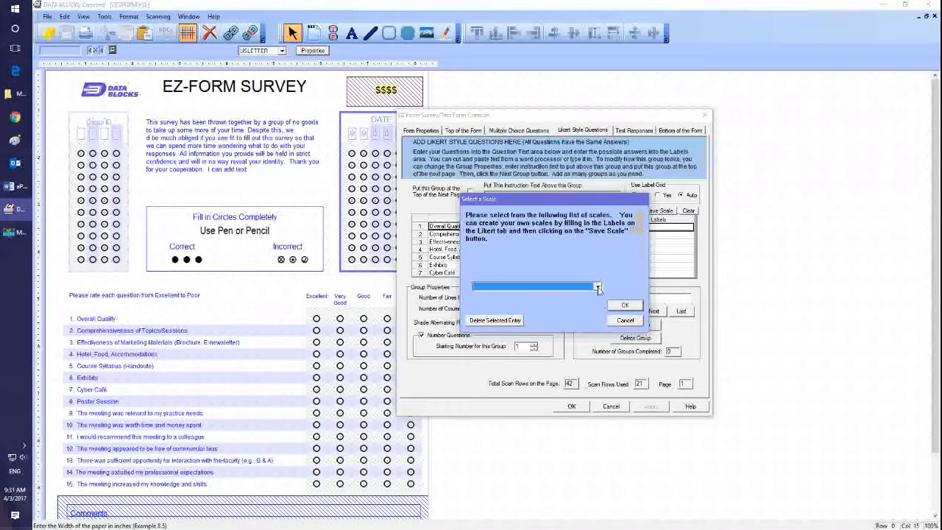
pyautogui.click(597, 287)
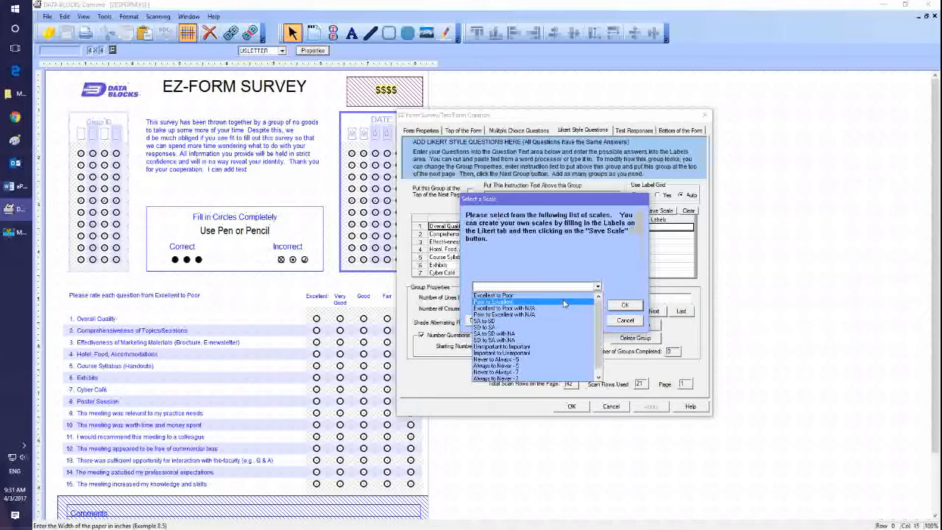
pyautogui.click(564, 297)
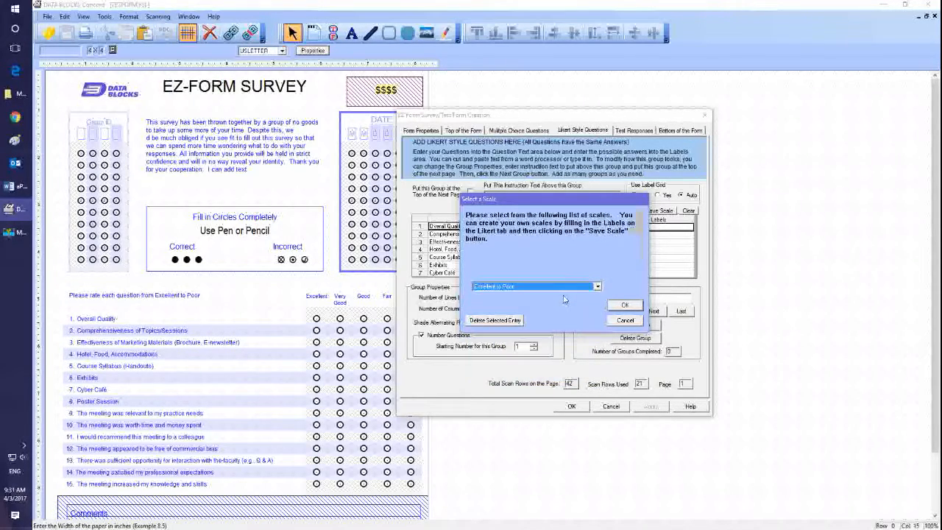
pyautogui.click(627, 306)
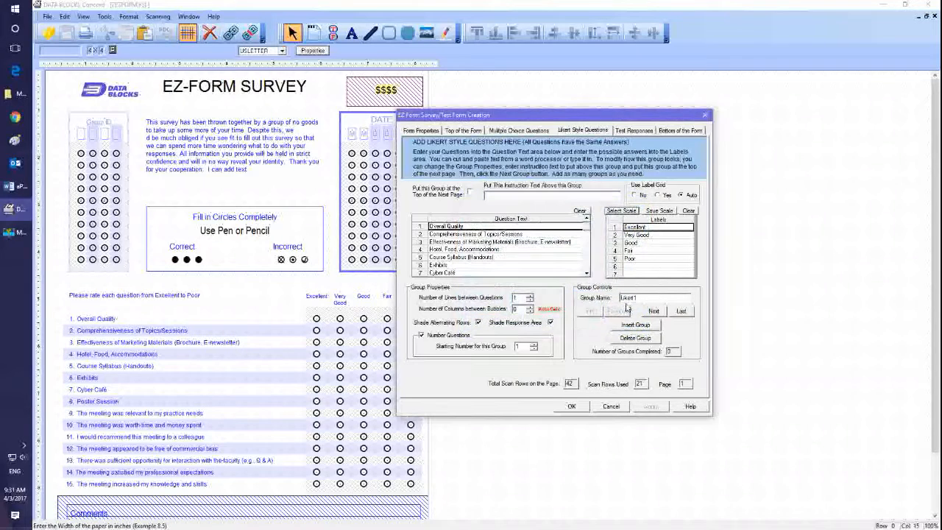
pyautogui.click(530, 299)
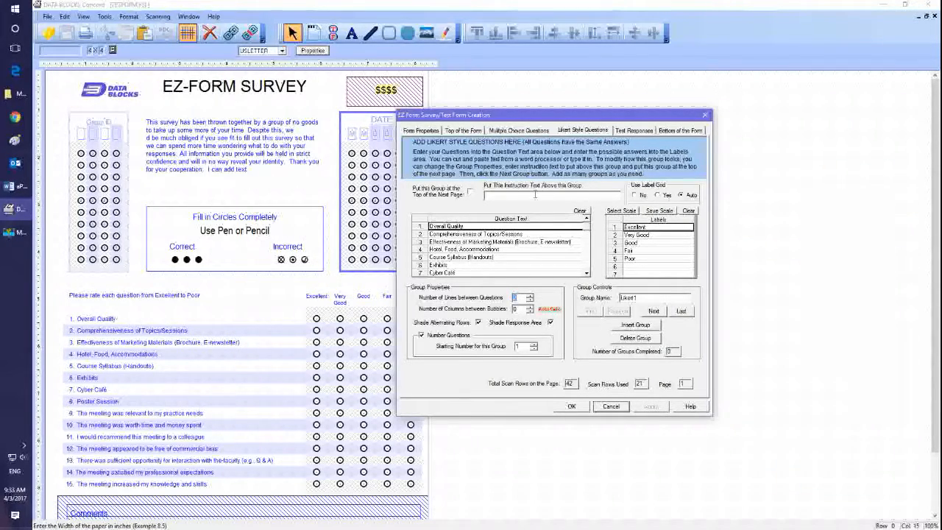
# Enter "Please rate each question from Excellent to Poor." as the instruction text above the Likert group and advance to the next group.
pyautogui.click(533, 195)
pyautogui.press('BackSpace')
pyautogui.press('BackSpace')
pyautogui.write('ate each question')
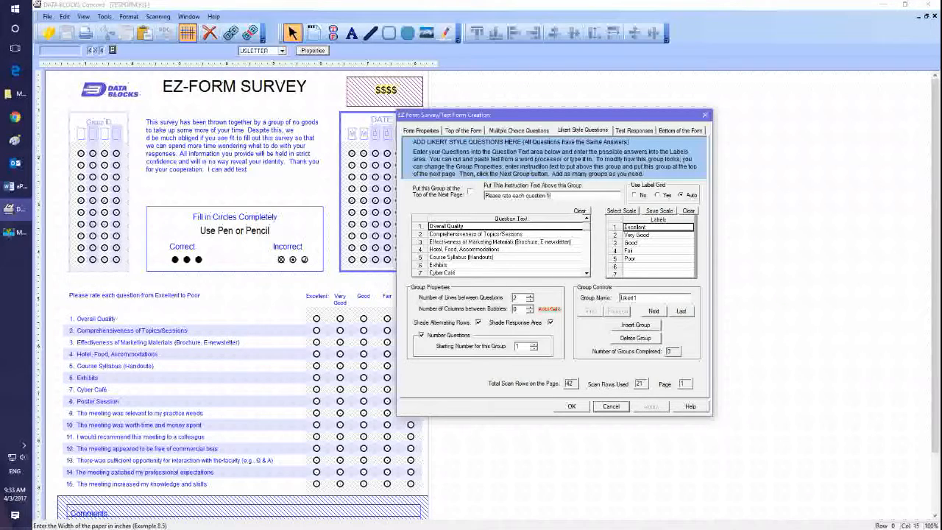
pyautogui.write(' from Excellent to Poor.')
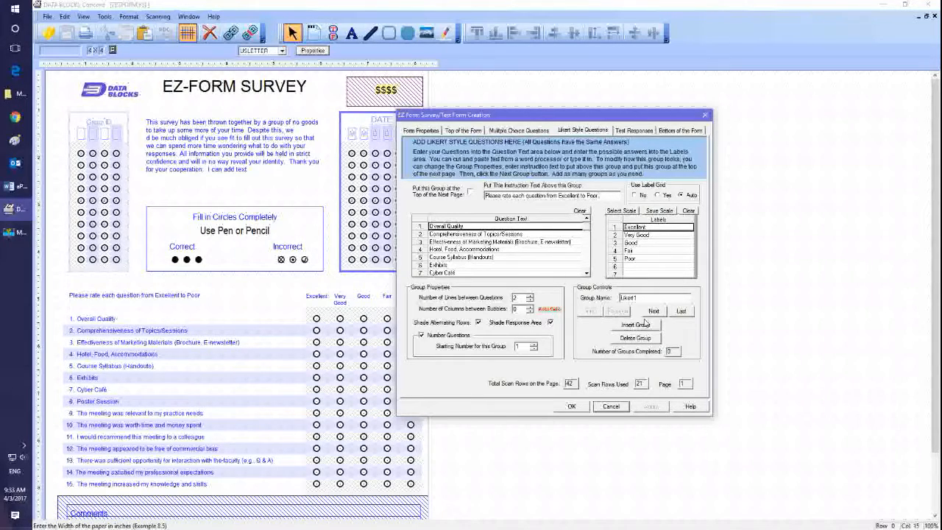
pyautogui.click(646, 315)
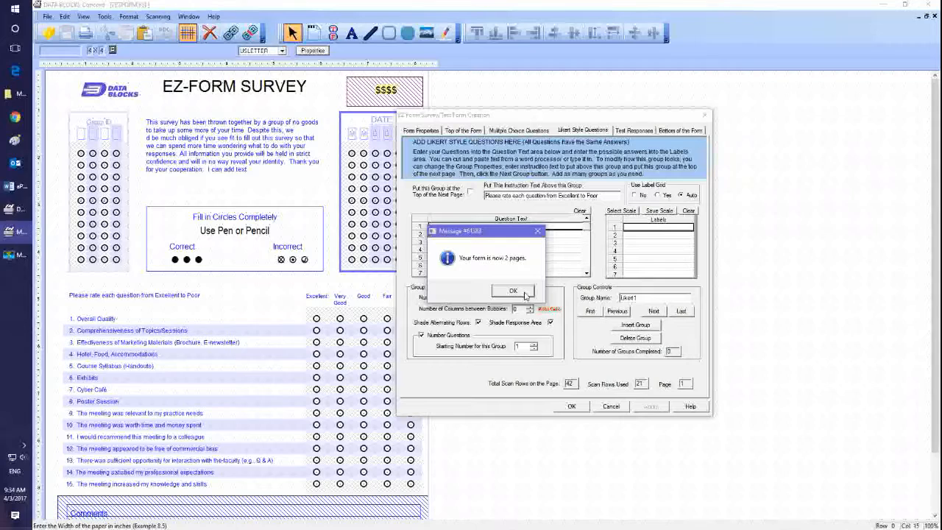
pyautogui.click(513, 291)
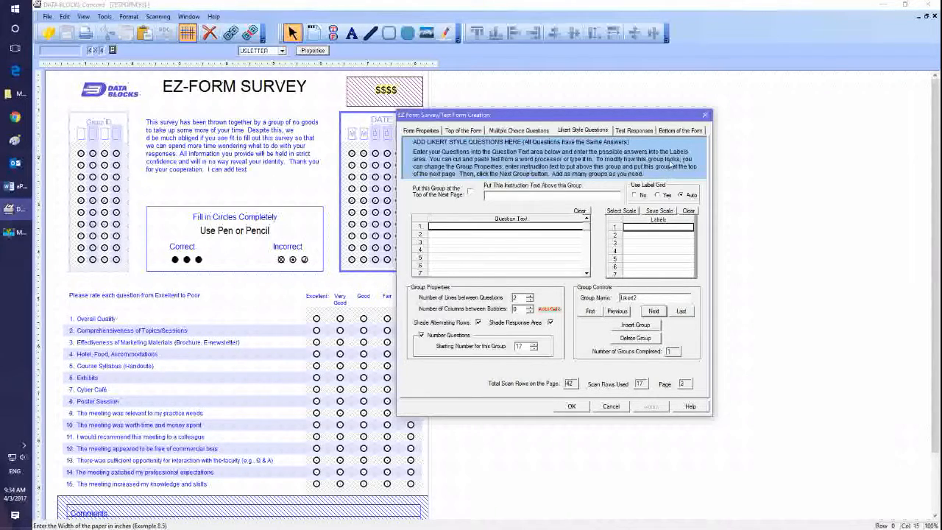
# Add an open-ended question area labelled "Please tell us what you think" with 8 lines to the bottom of the form.
pyautogui.click(677, 132)
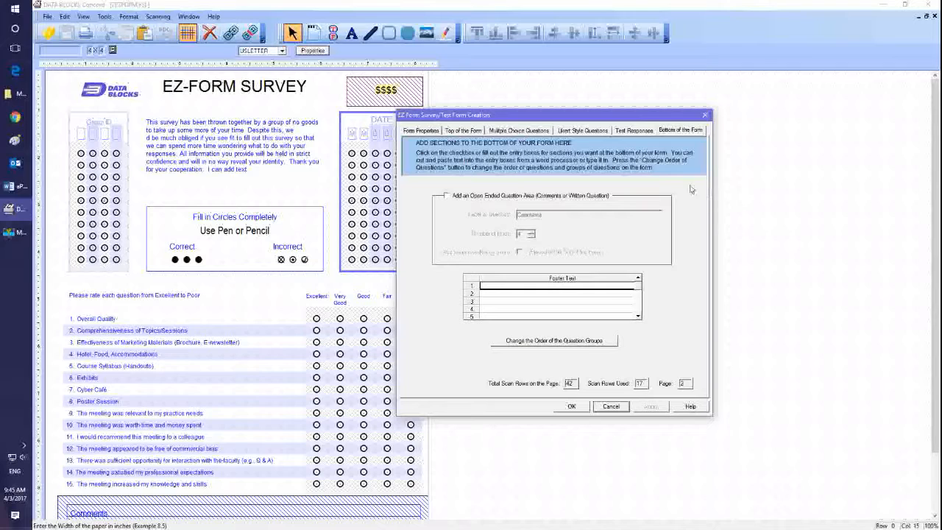
pyautogui.click(446, 195)
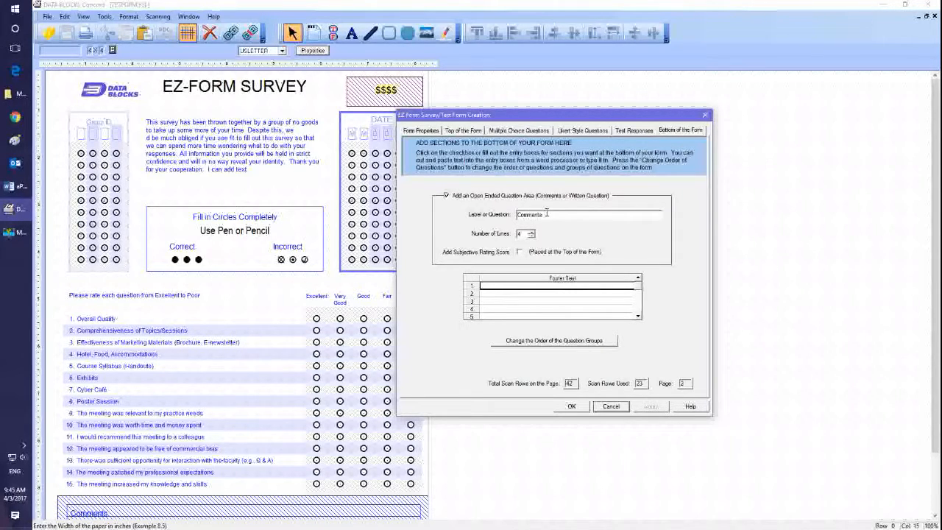
pyautogui.moveTo(546, 214); pyautogui.dragTo(514, 214)
pyautogui.write('Please tell us what you think')
pyautogui.click(531, 232)
pyautogui.click(531, 232)
pyautogui.click(532, 233)
# Enter "Thank for taking our survey!" as the first line of the footer text.
pyautogui.click(602, 284)
pyautogui.write('1)an')
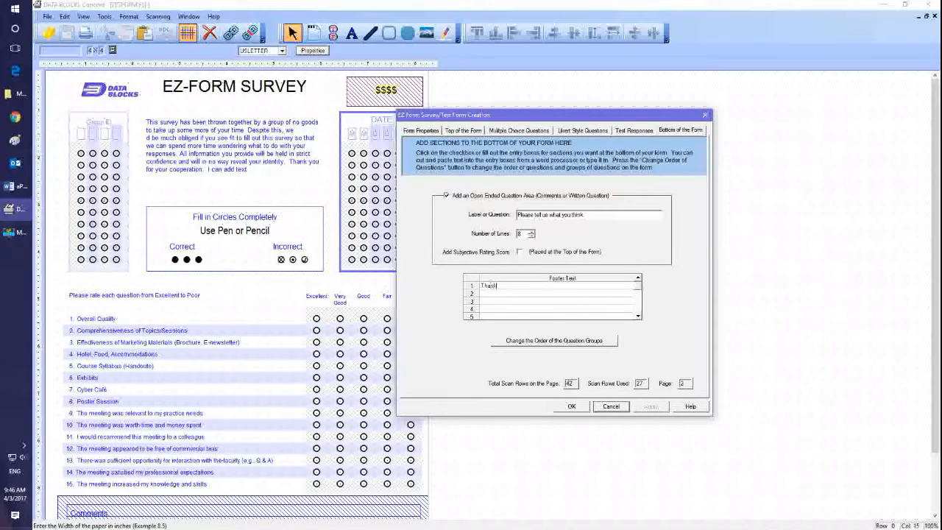
pyautogui.write('k for taking our survey')
# Review the earlier wizard sections, then generate the form and save it as EZ Form Eval in the fsl folder.
pyautogui.click(464, 131)
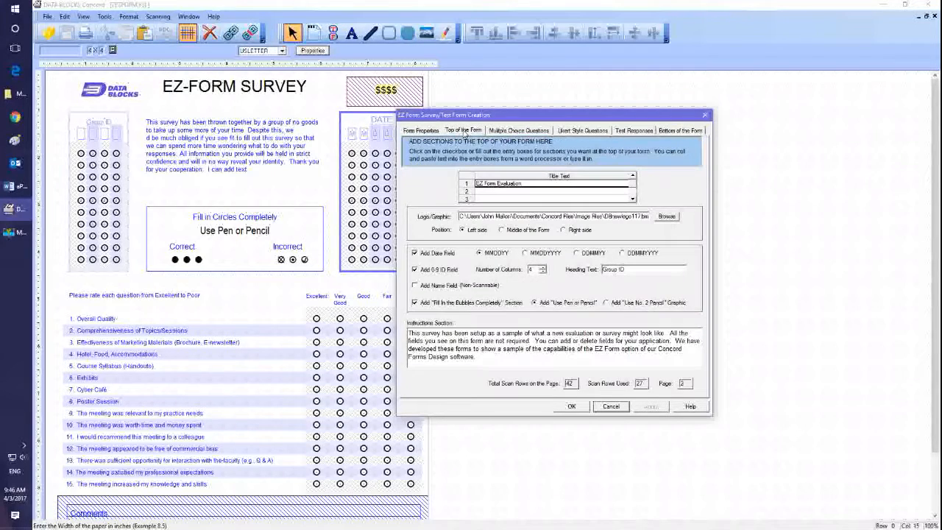
pyautogui.click(519, 133)
pyautogui.click(569, 133)
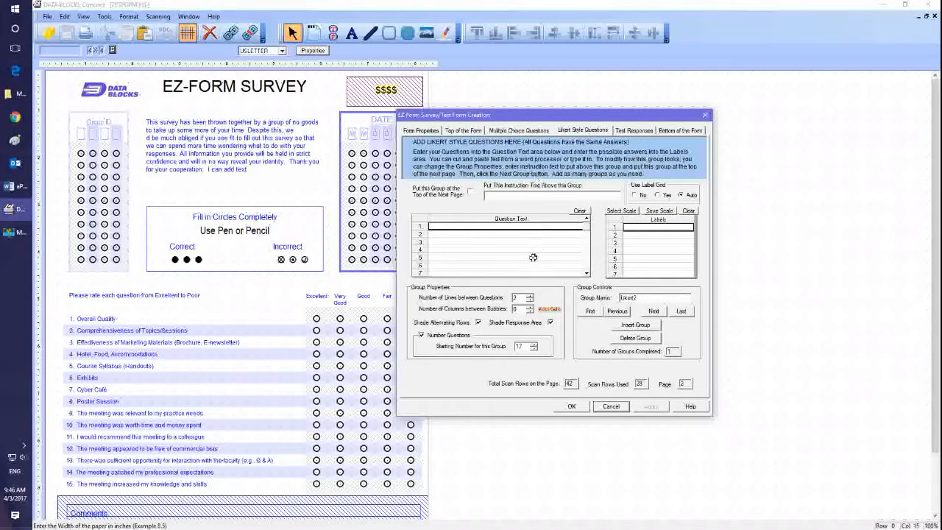
pyautogui.click(572, 408)
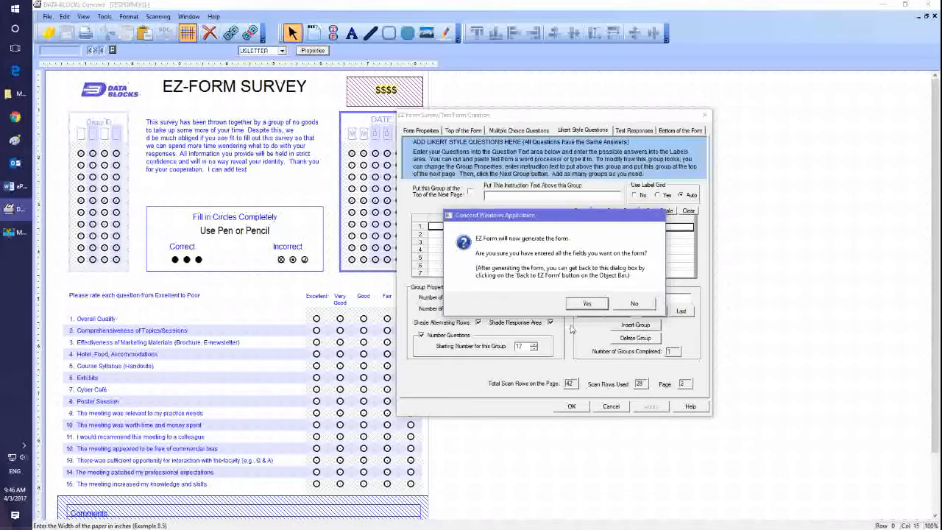
pyautogui.click(589, 304)
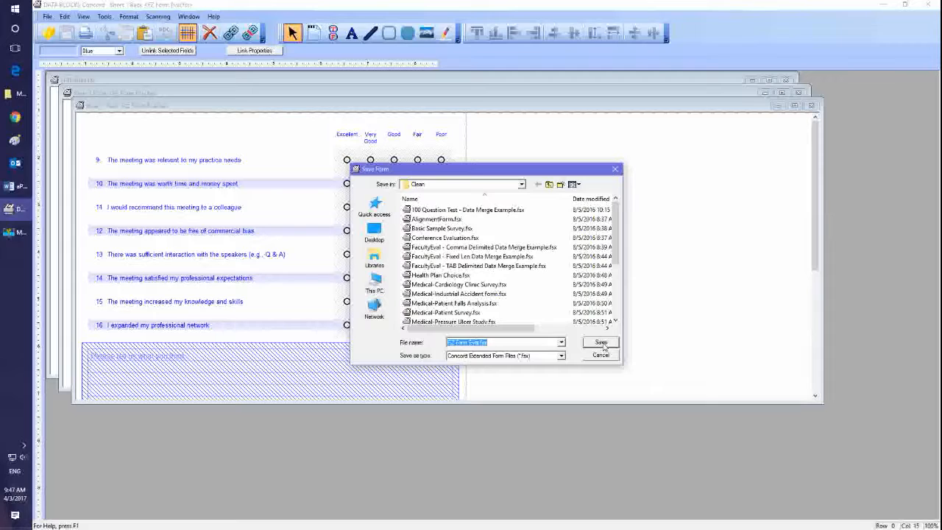
pyautogui.click(549, 184)
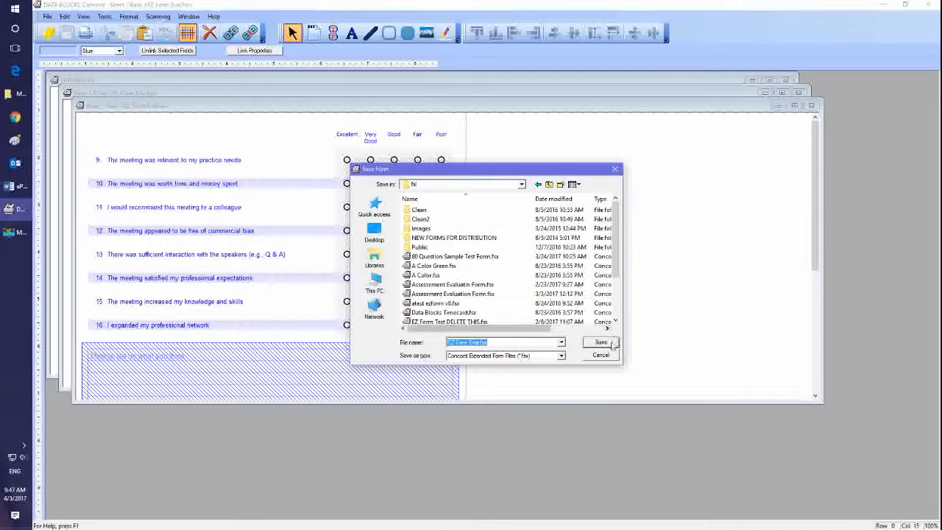
pyautogui.click(613, 345)
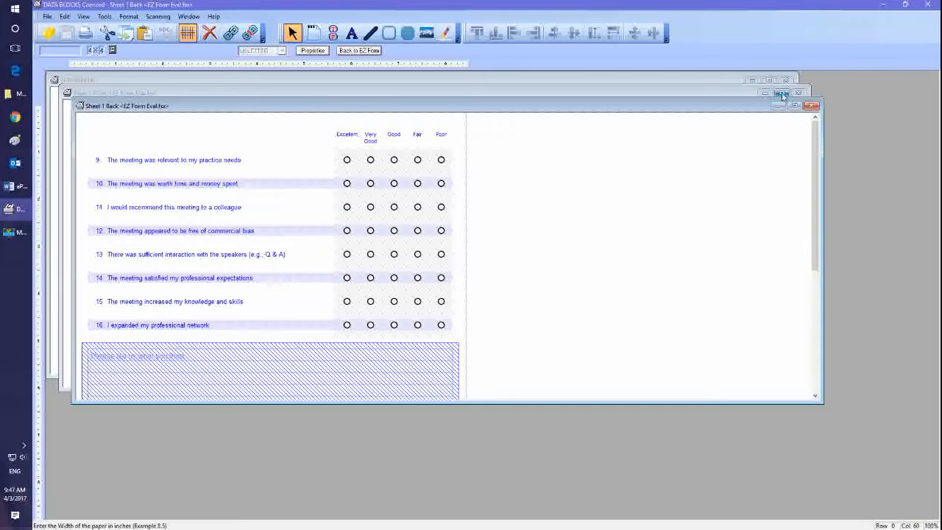
# On the form's back sheet, move the hatched Comments image region off the written-answer box to the empty area beside the page.
pyautogui.click(783, 95)
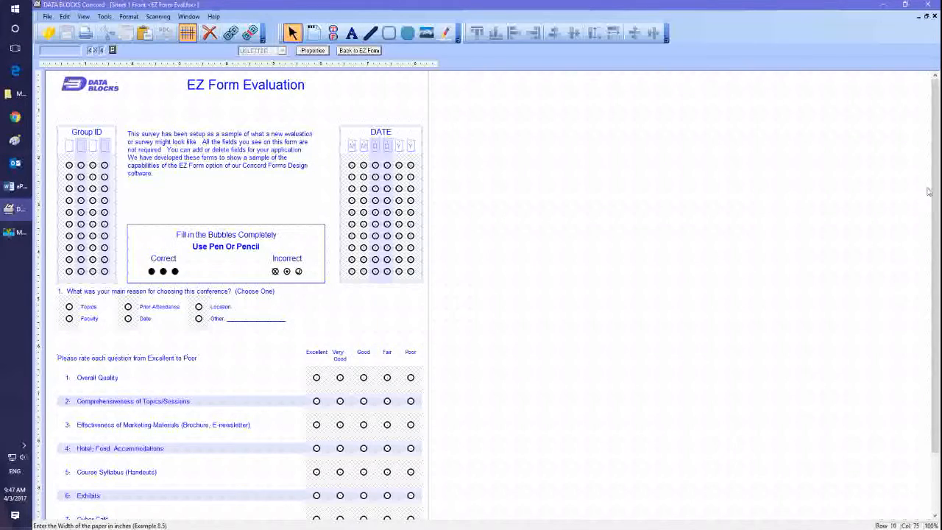
pyautogui.scroll(-3, 931, 191)
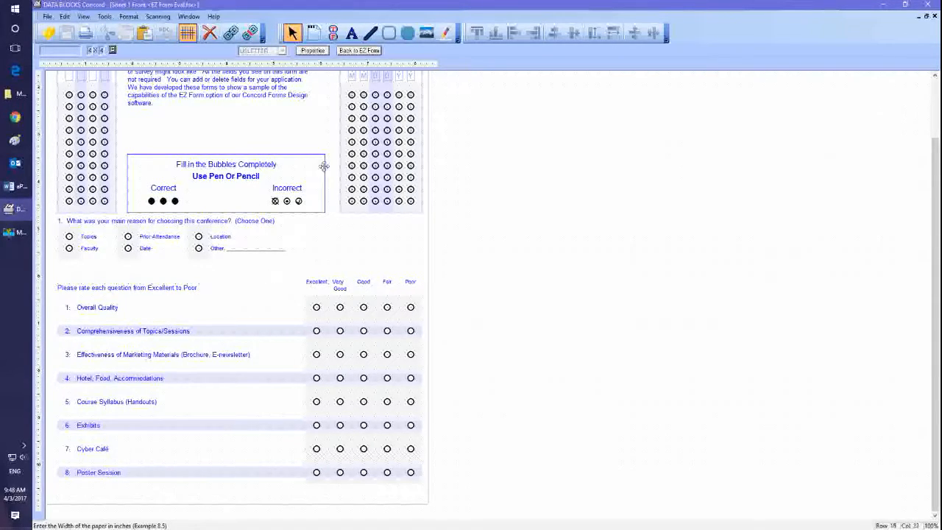
pyautogui.click(194, 18)
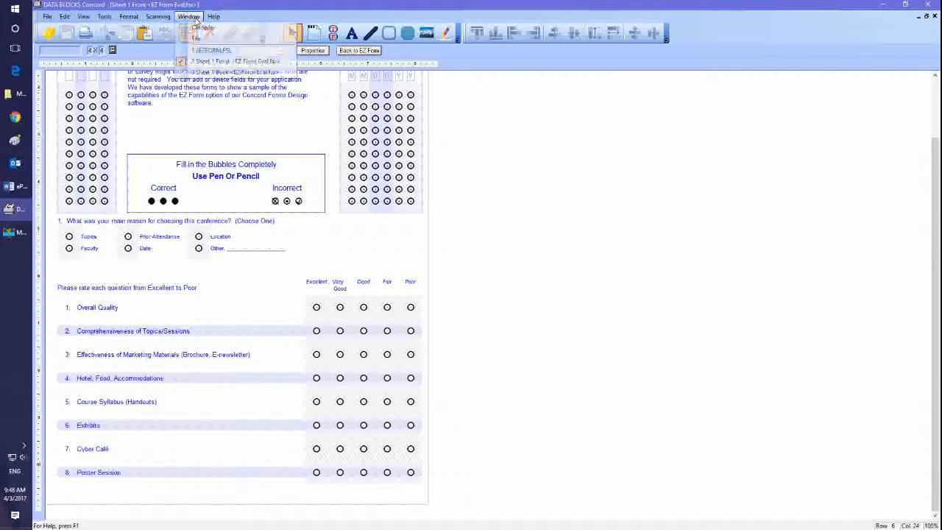
pyautogui.click(221, 72)
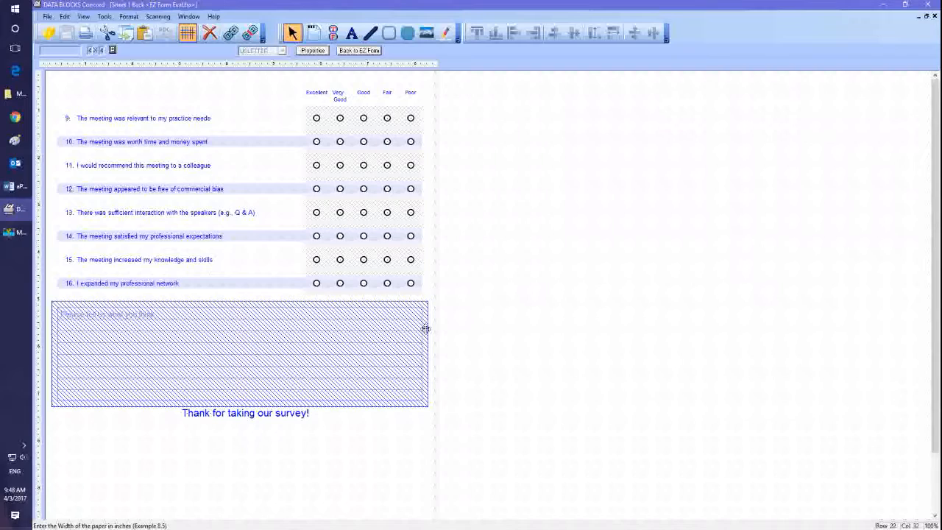
pyautogui.moveTo(425, 328); pyautogui.dragTo(832, 332)
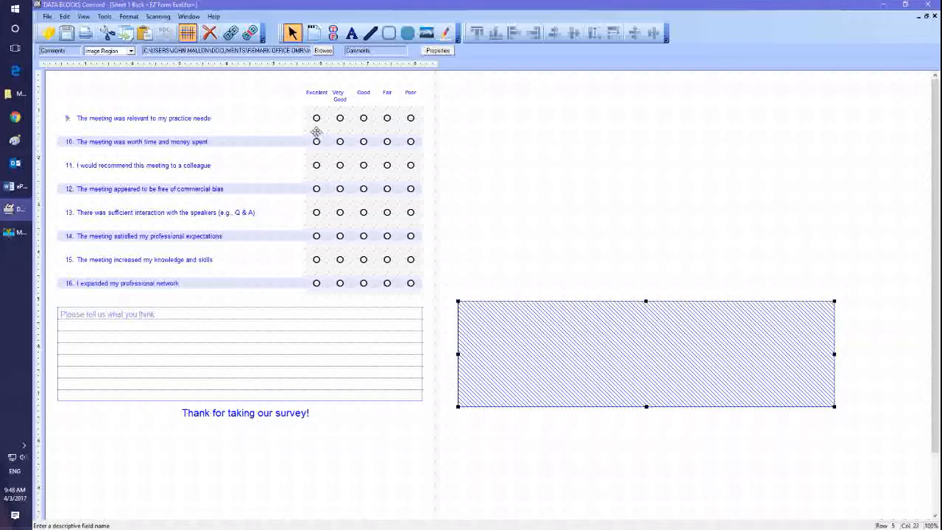
pyautogui.click(479, 145)
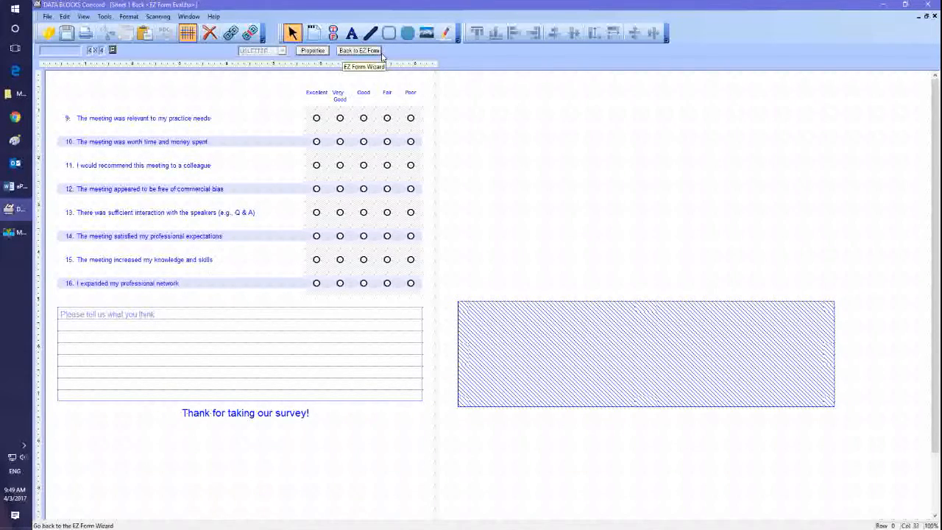
# Return to the EZ Form wizard, accepting the loss of manual changes, and delete the multiple choice question about choosing the conference.
pyautogui.click(47, 16)
pyautogui.click(97, 160)
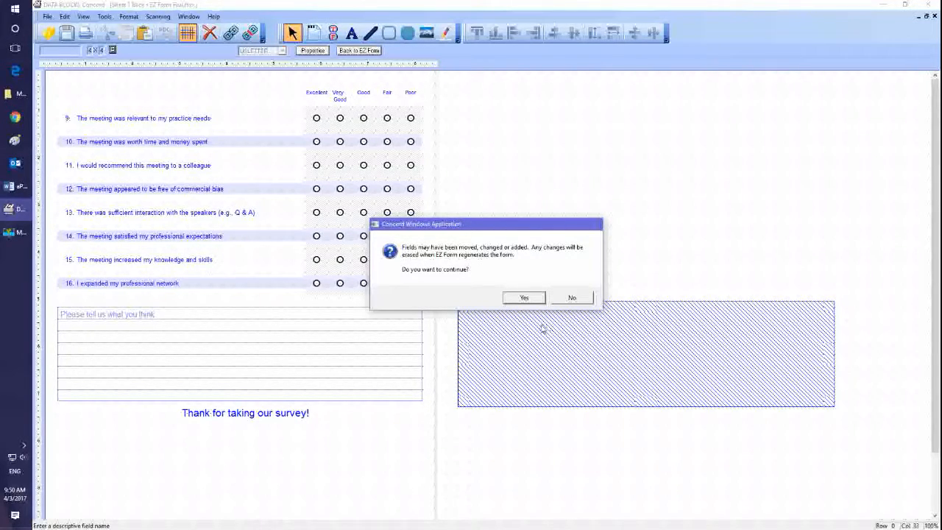
pyautogui.click(525, 297)
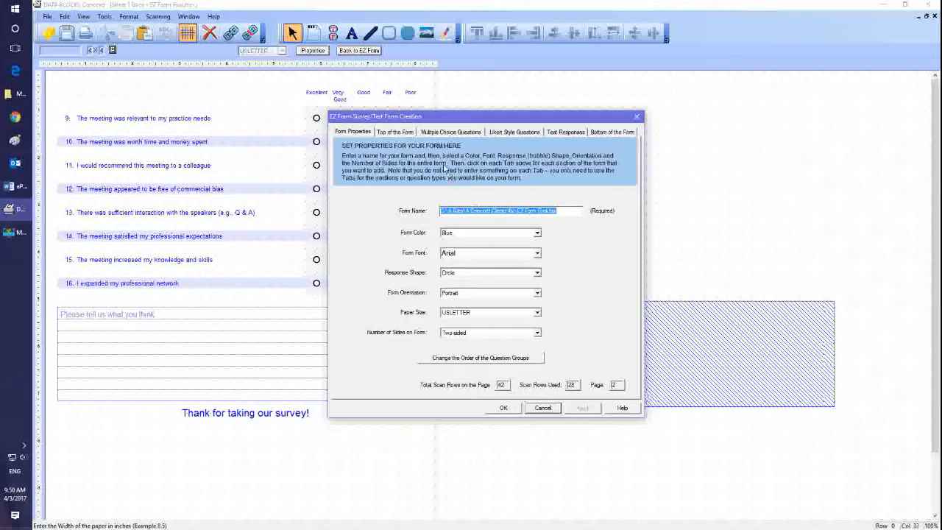
pyautogui.click(395, 133)
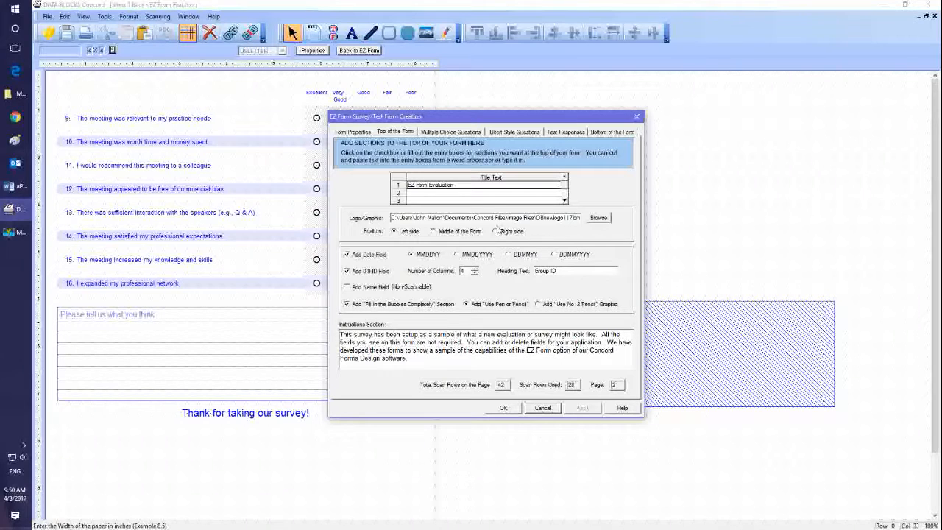
pyautogui.click(460, 132)
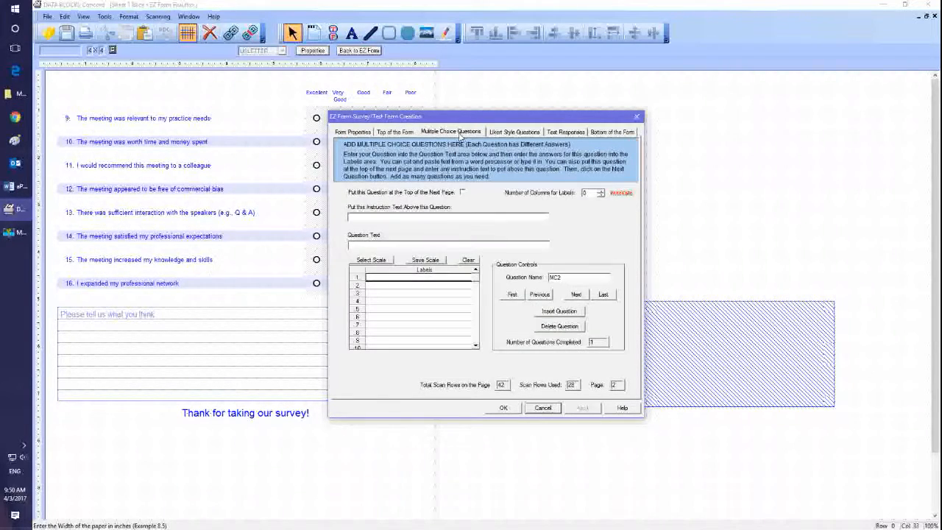
pyautogui.click(512, 295)
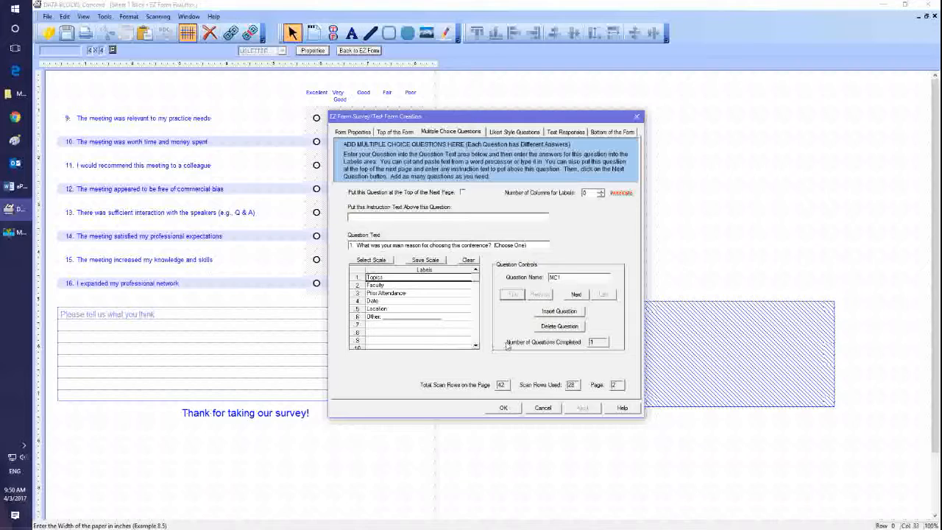
pyautogui.click(558, 327)
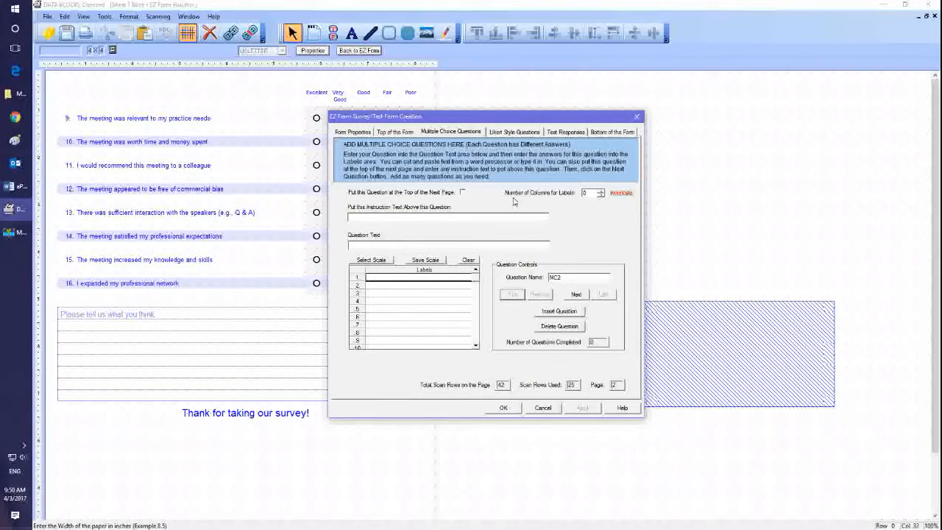
# Set the number of lines between questions to 1 for the first Likert group.
pyautogui.click(525, 132)
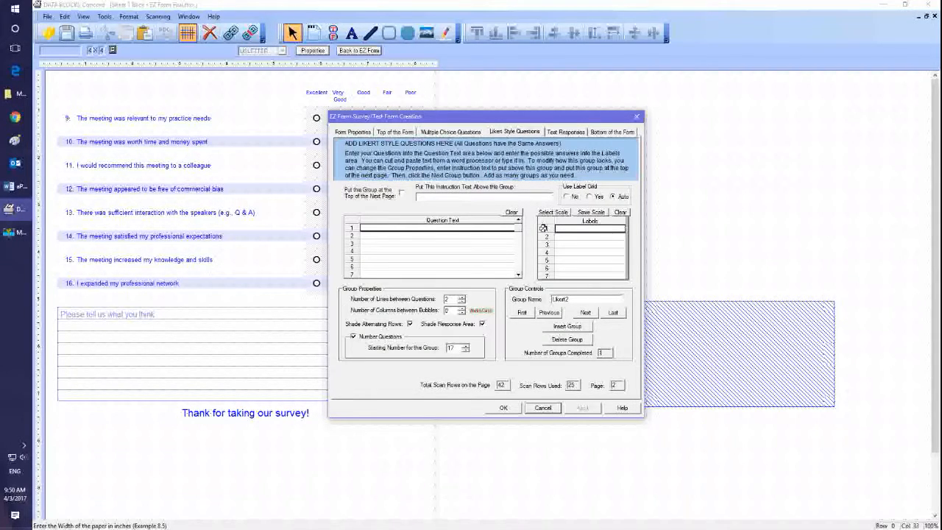
pyautogui.click(522, 314)
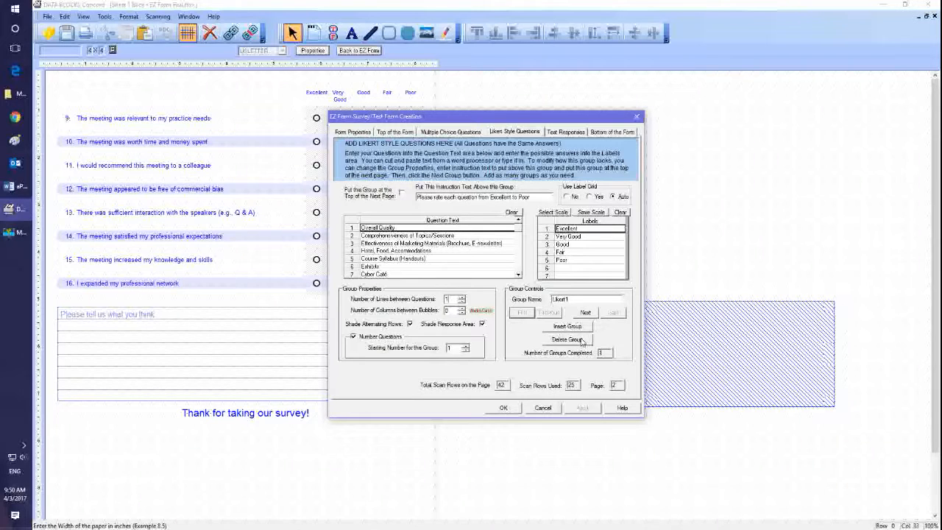
# Reduce the open-ended question area's number of lines until the form fits on one page, and regenerate the form.
pyautogui.click(602, 132)
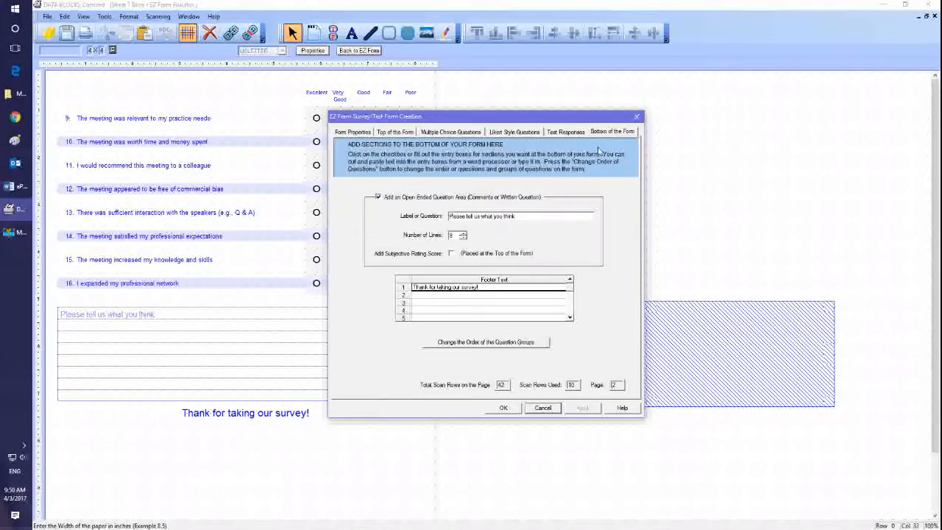
pyautogui.click(463, 237)
pyautogui.click(464, 238)
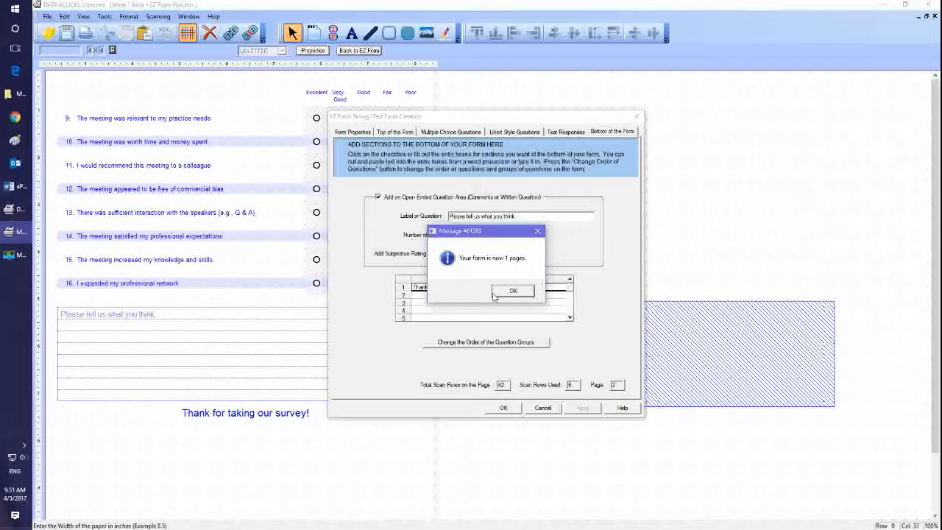
pyautogui.click(518, 291)
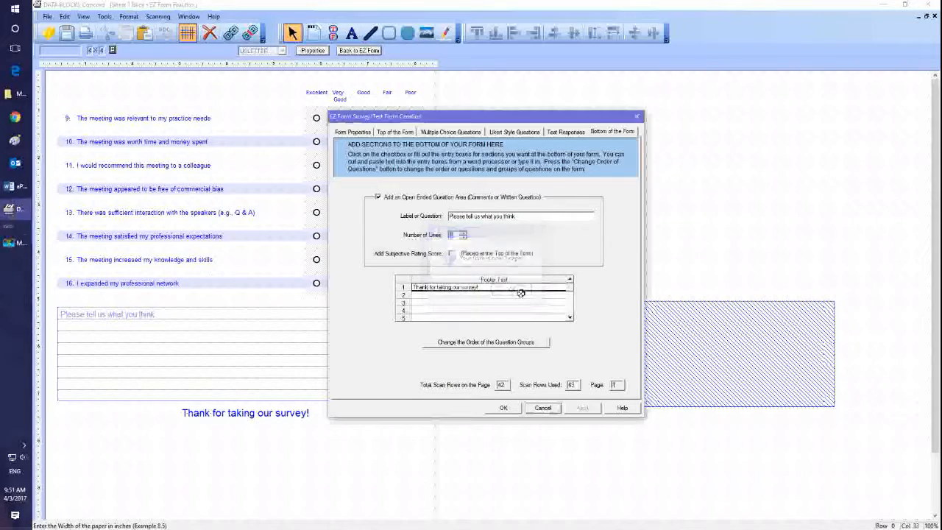
pyautogui.press('Return')
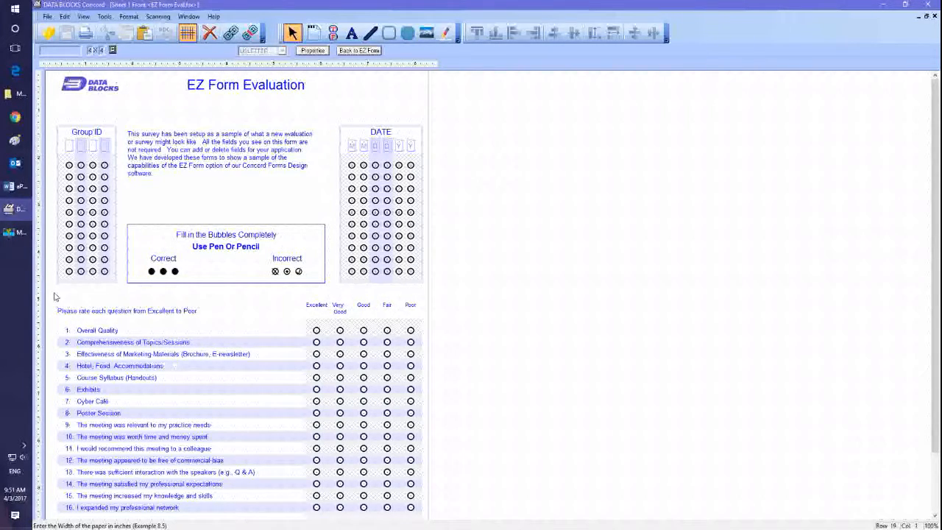
# Examine the regenerated form from top to bottom and the Predefined Fields options, without adding a field.
pyautogui.moveTo(935, 190); pyautogui.dragTo(935, 249)
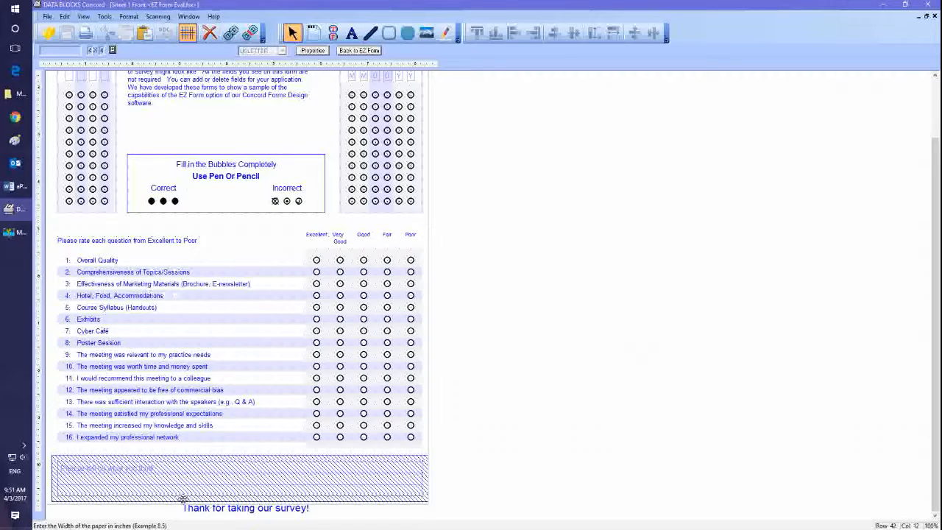
pyautogui.moveTo(935, 304); pyautogui.dragTo(927, 204)
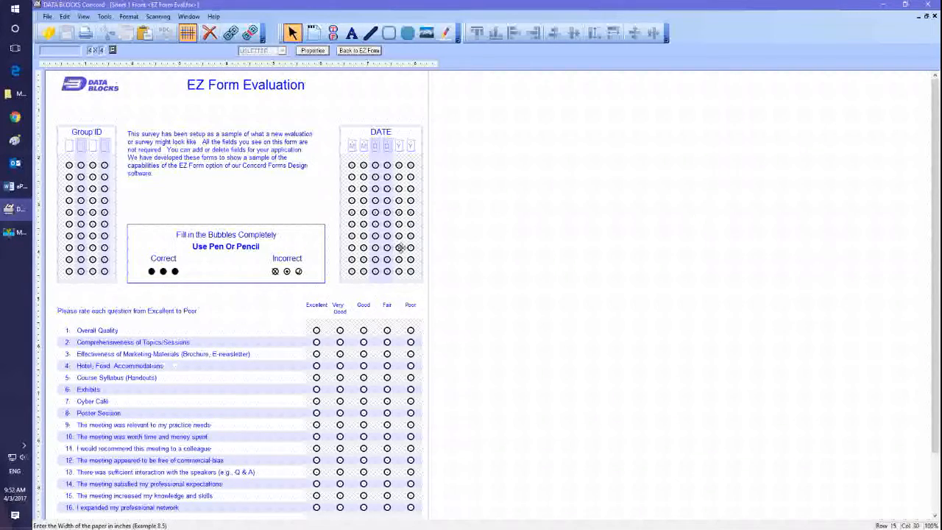
pyautogui.click(105, 16)
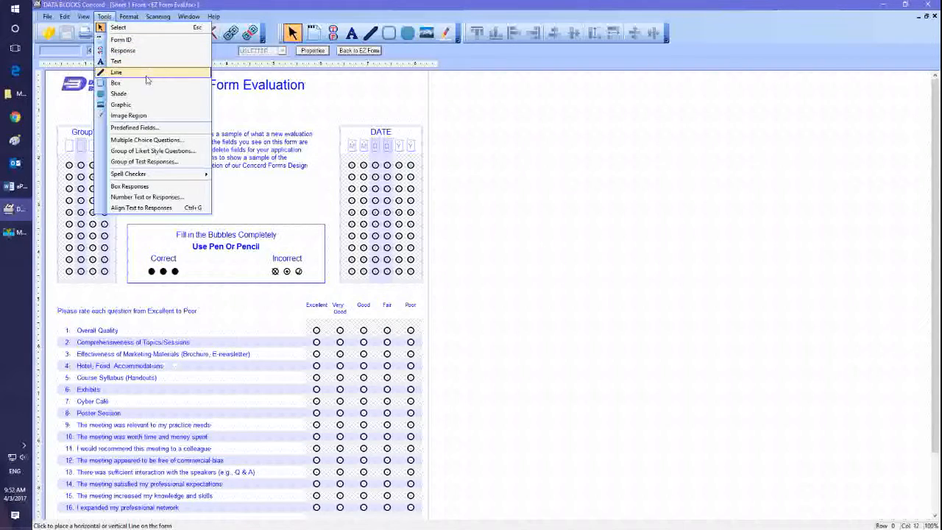
pyautogui.click(174, 128)
pyautogui.moveTo(452, 146); pyautogui.dragTo(594, 132)
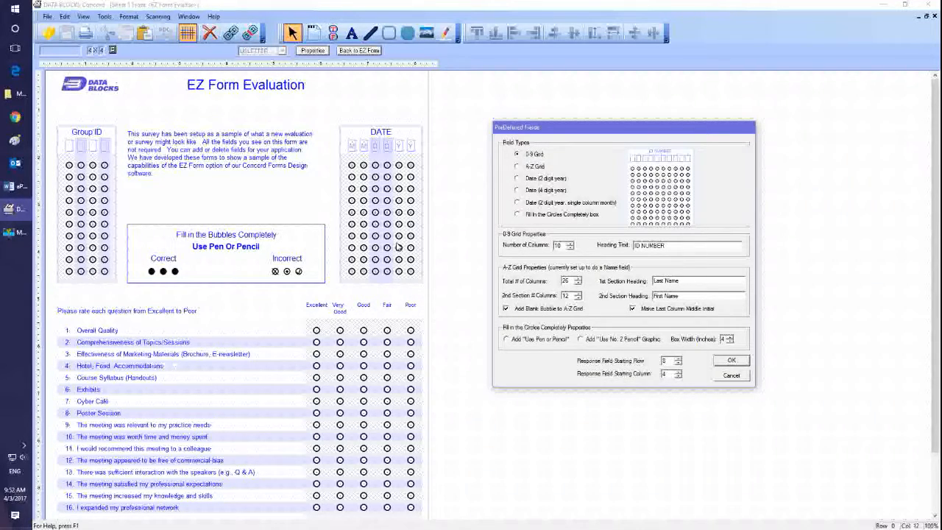
pyautogui.click(733, 376)
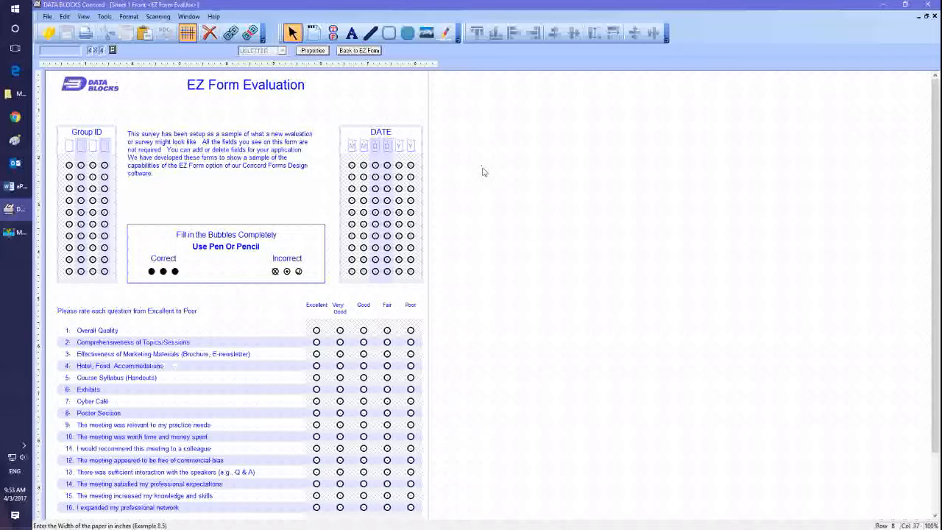
# Change the color of the form title "EZ Form Evaluation" to Black in its field properties.
pyautogui.click(257, 86)
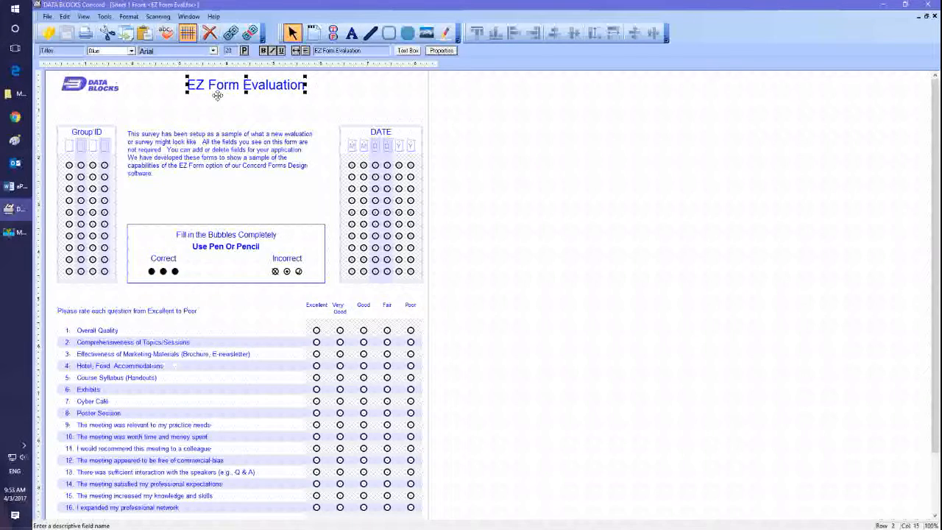
pyautogui.doubleClick(272, 89)
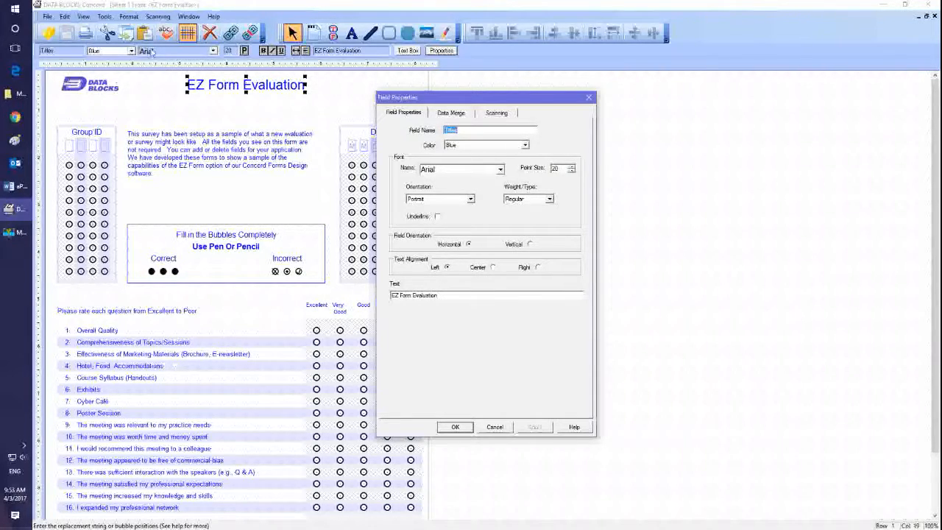
pyautogui.click(525, 145)
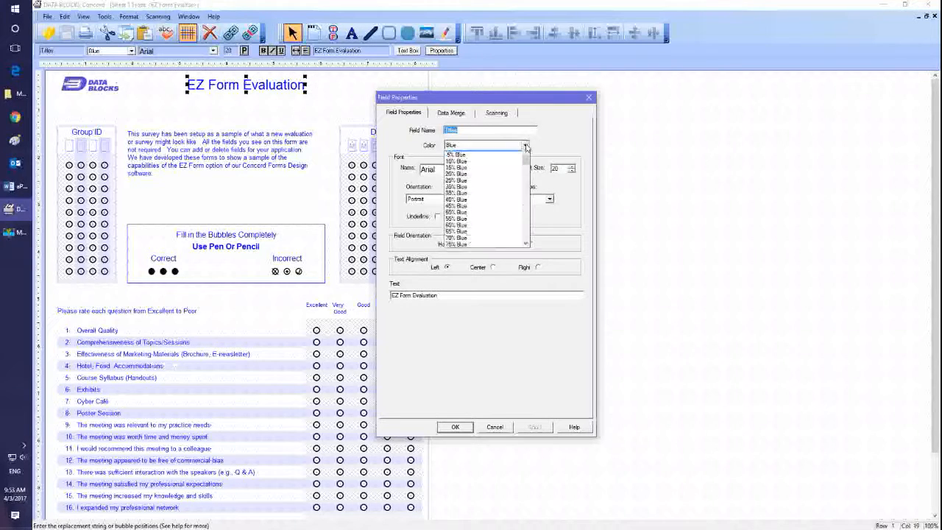
pyautogui.moveTo(526, 168); pyautogui.dragTo(525, 158)
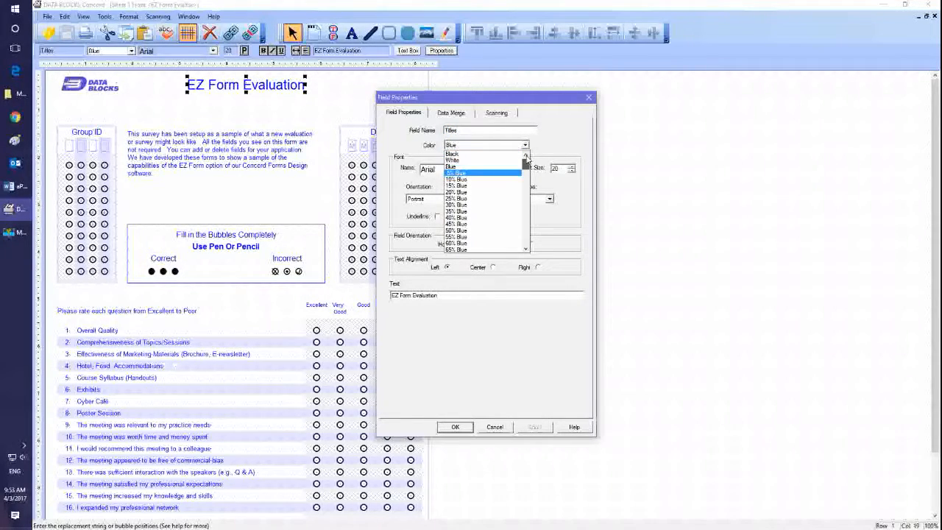
pyautogui.click(502, 155)
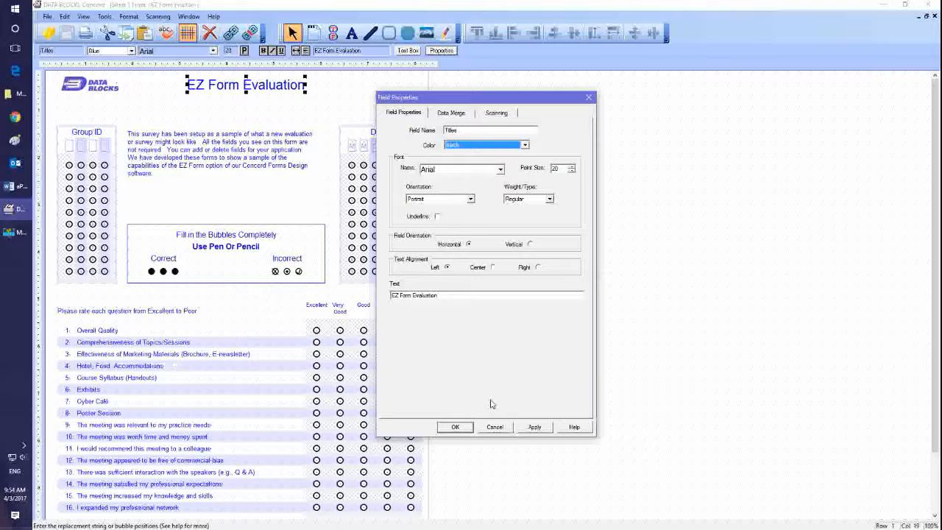
pyautogui.click(455, 428)
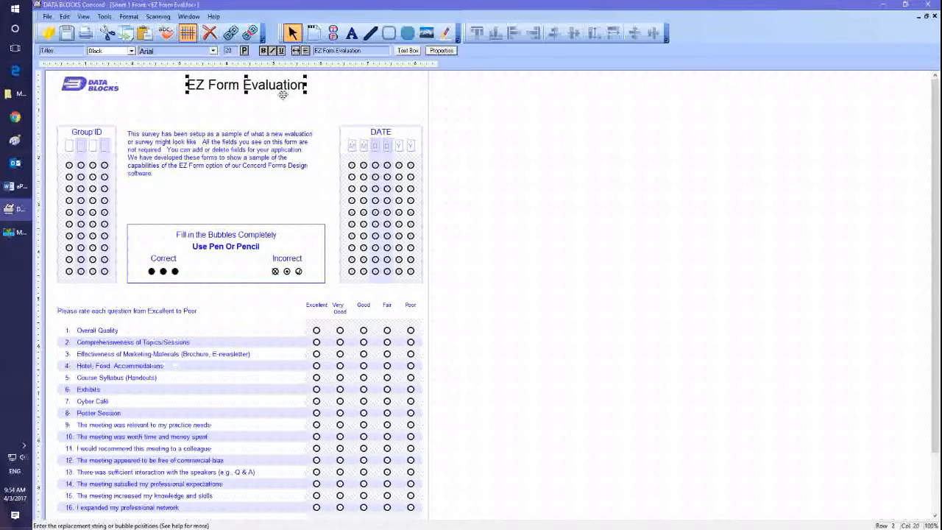
# Move the linked "Fill in the Bubbles Completely" box to the blank area beside the page and back to its place.
pyautogui.click(101, 87)
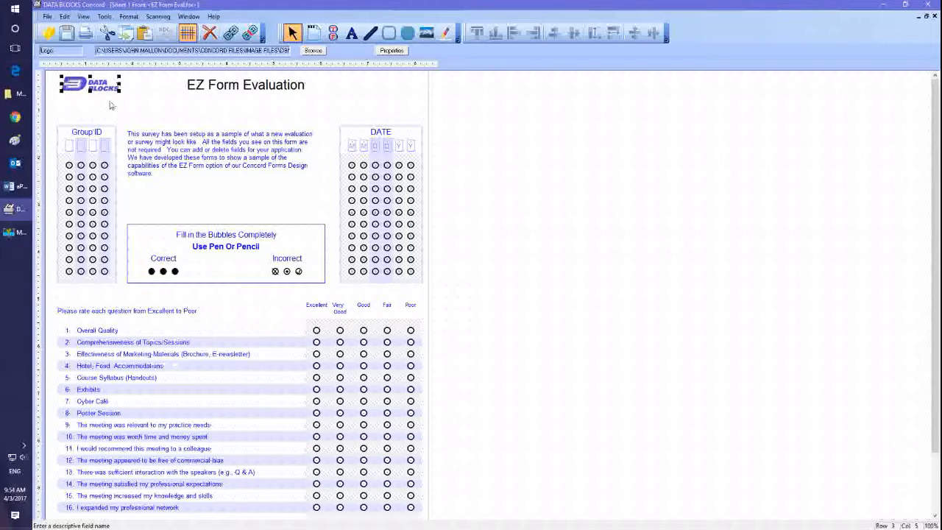
pyautogui.click(215, 245)
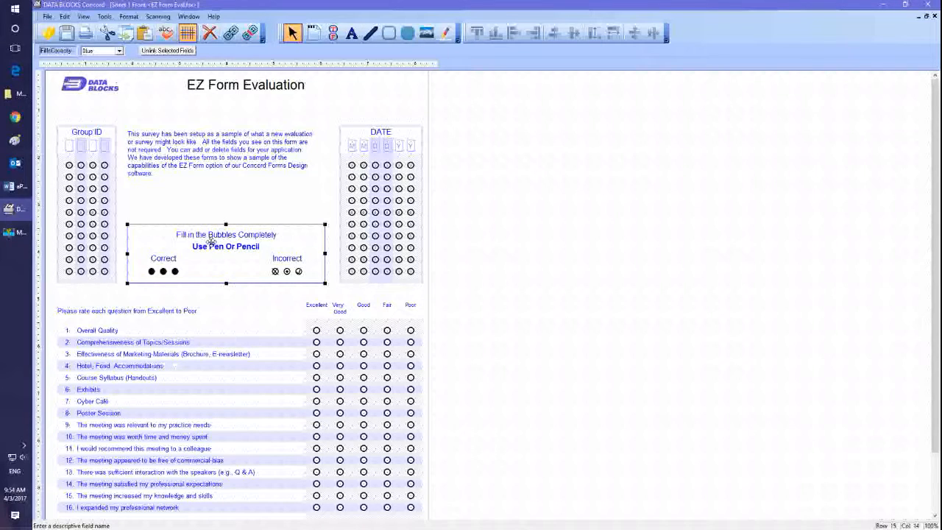
pyautogui.moveTo(211, 242); pyautogui.dragTo(564, 253)
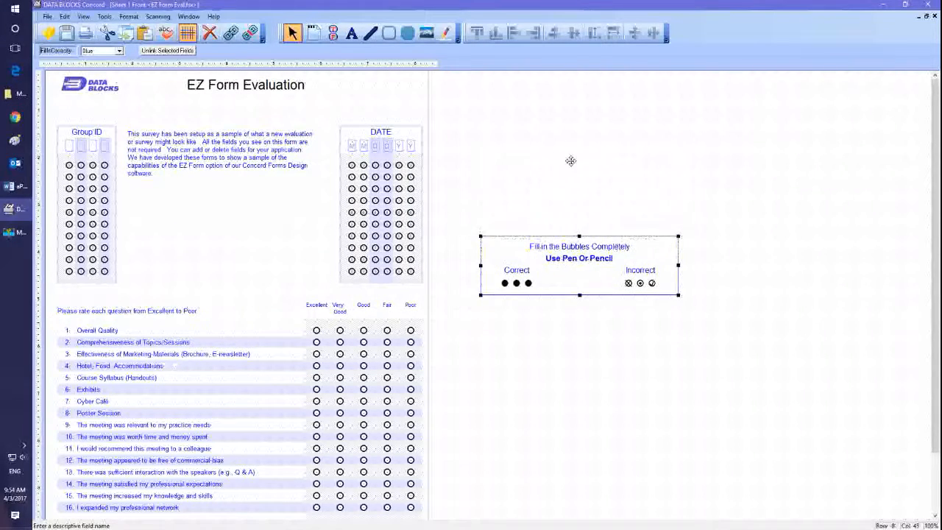
pyautogui.moveTo(571, 160); pyautogui.dragTo(203, 243)
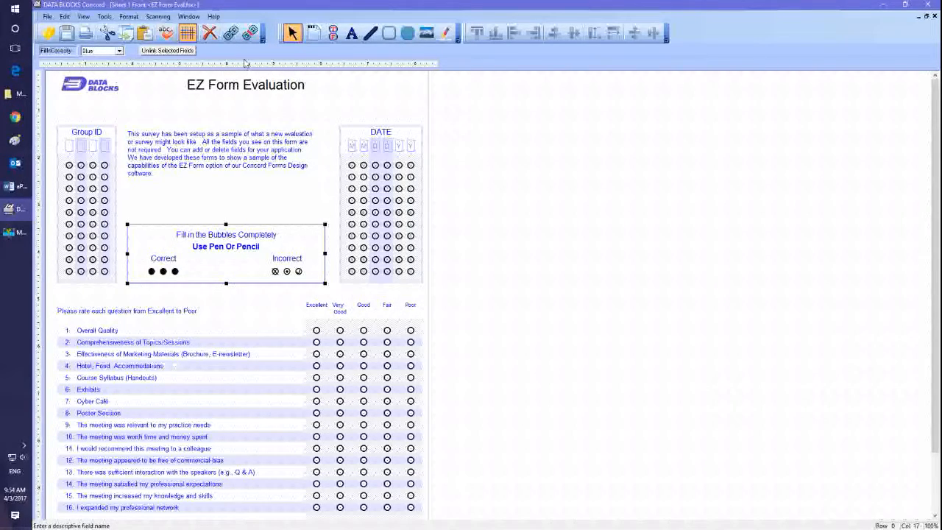
# Unlink the fields of the bubble instructions box and set the "Use Pen Or Pencil" text color to Black.
pyautogui.click(170, 51)
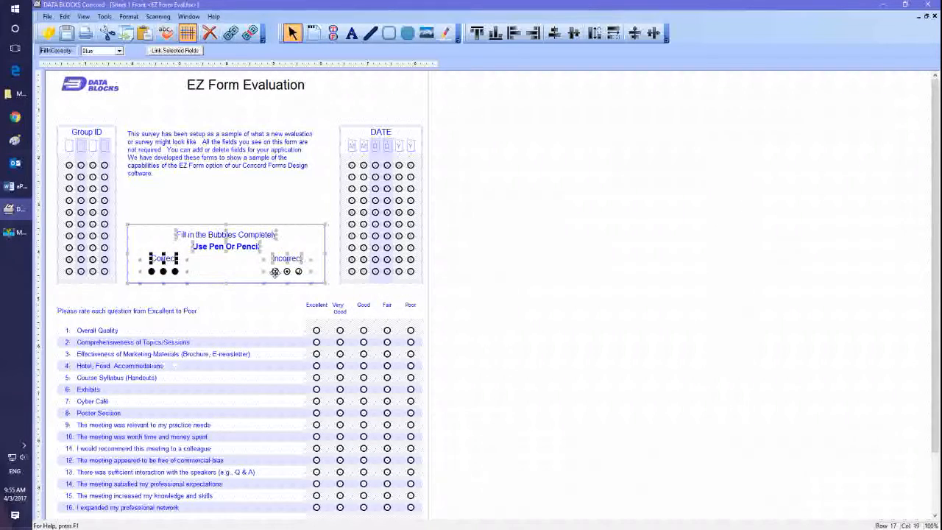
pyautogui.click(245, 248)
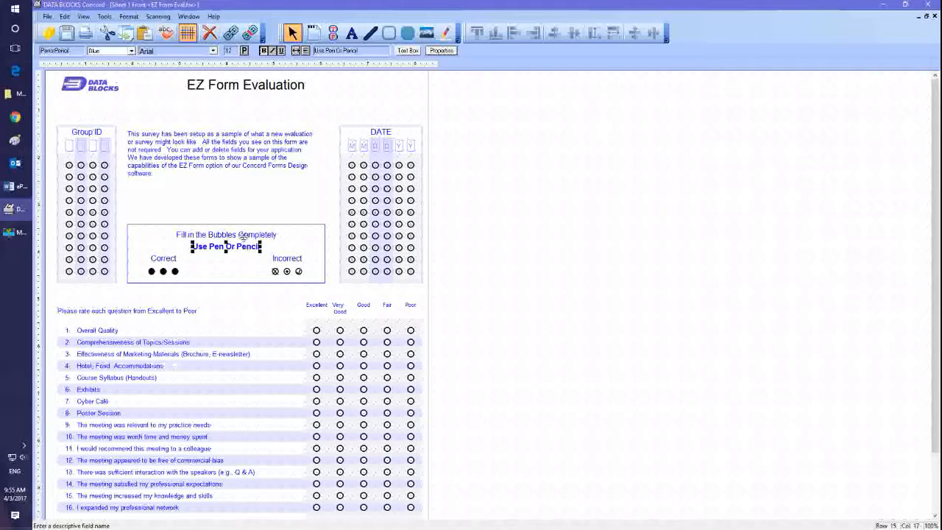
pyautogui.click(131, 51)
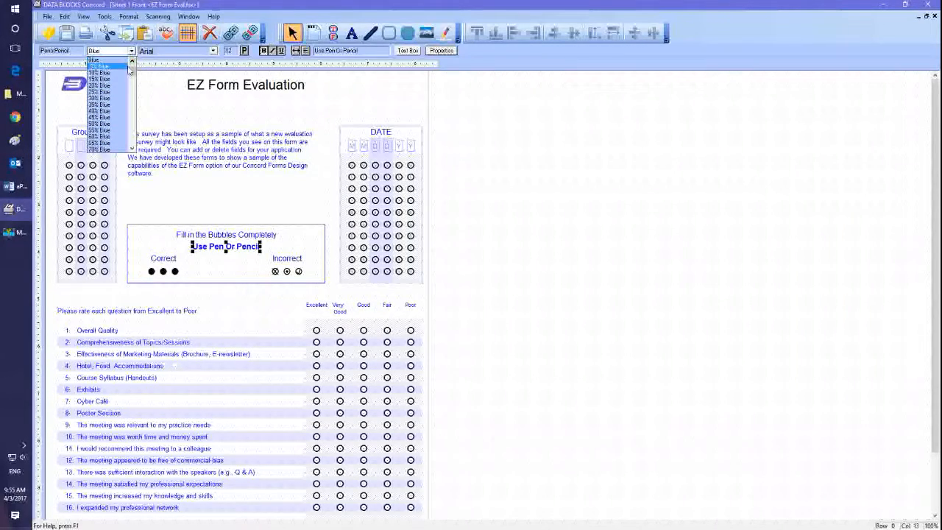
pyautogui.moveTo(133, 70); pyautogui.dragTo(134, 66)
pyautogui.click(95, 60)
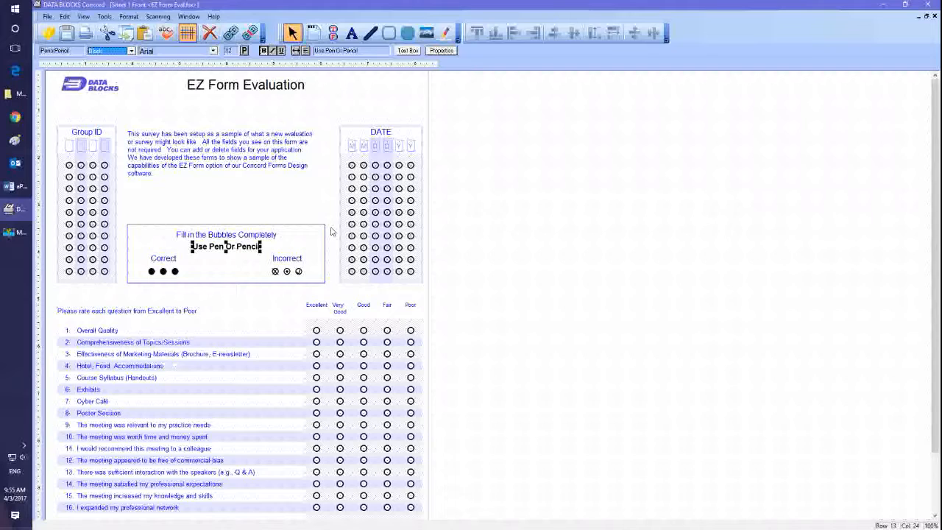
# Link all fields of the bubble instructions box together again, and check that Group ID and DATE select as linked groups.
pyautogui.moveTo(328, 230); pyautogui.dragTo(126, 287)
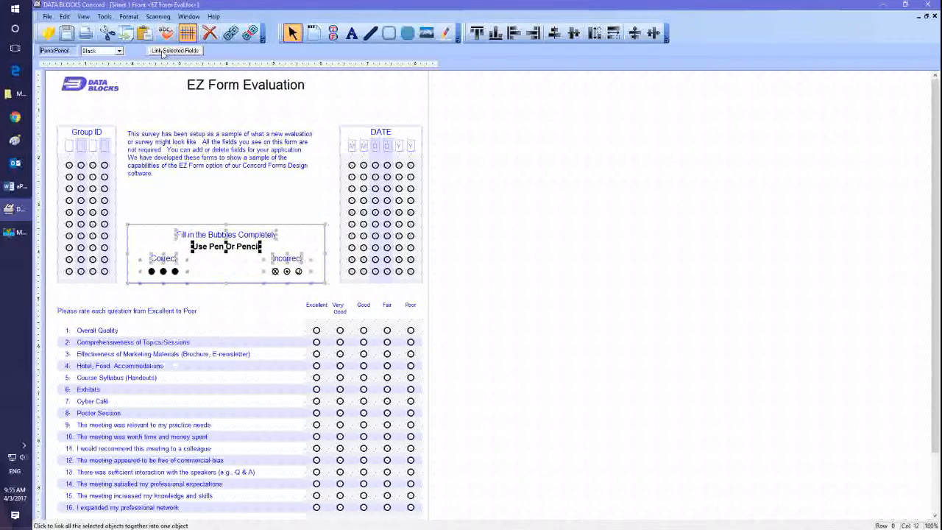
pyautogui.click(230, 32)
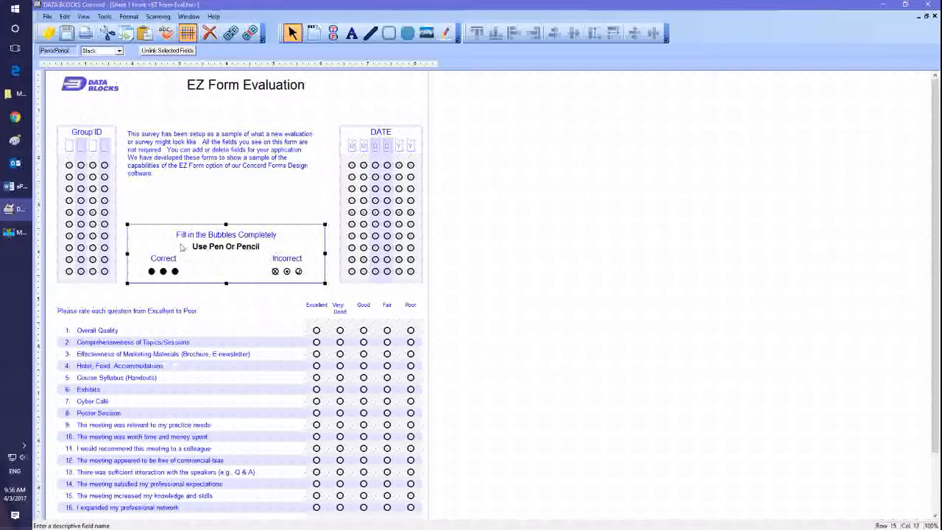
pyautogui.click(76, 193)
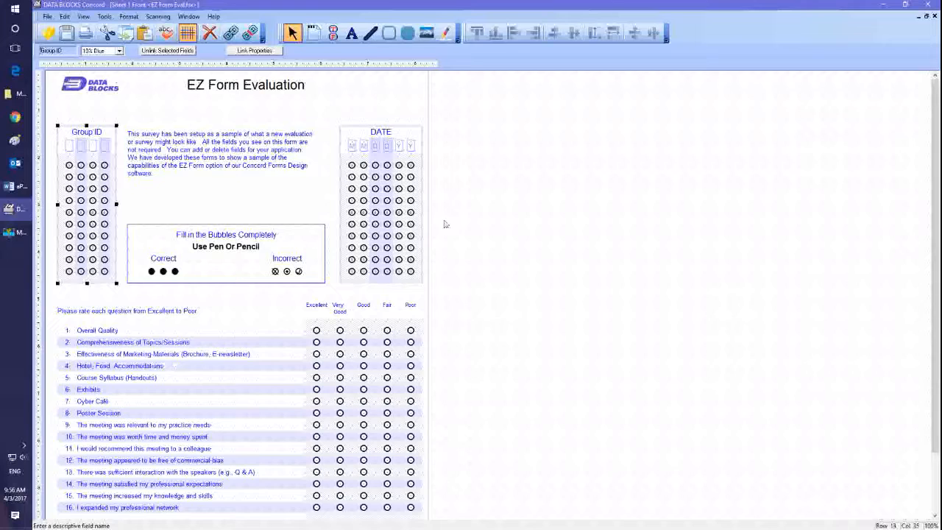
pyautogui.click(396, 201)
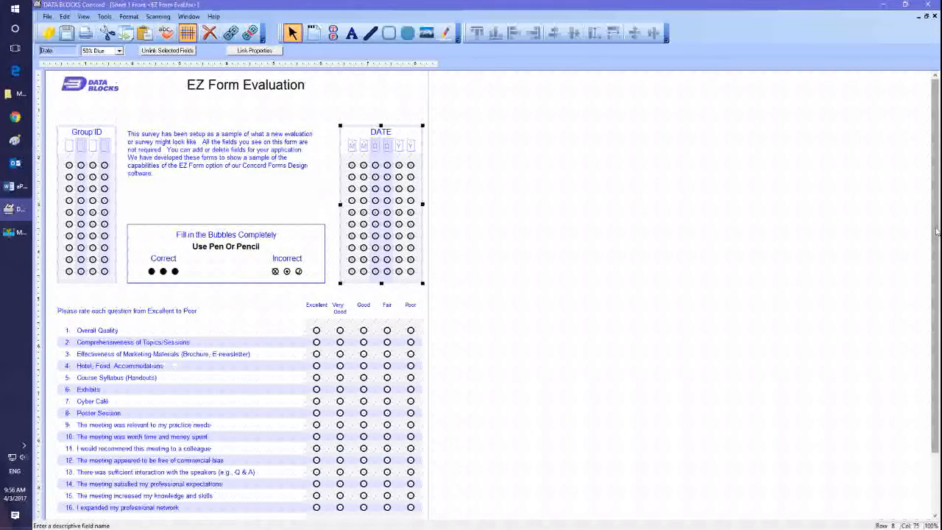
# Unlink the Likert question group and set its rating labels from Excellent to Poor to Black.
pyautogui.moveTo(939, 212); pyautogui.dragTo(940, 294)
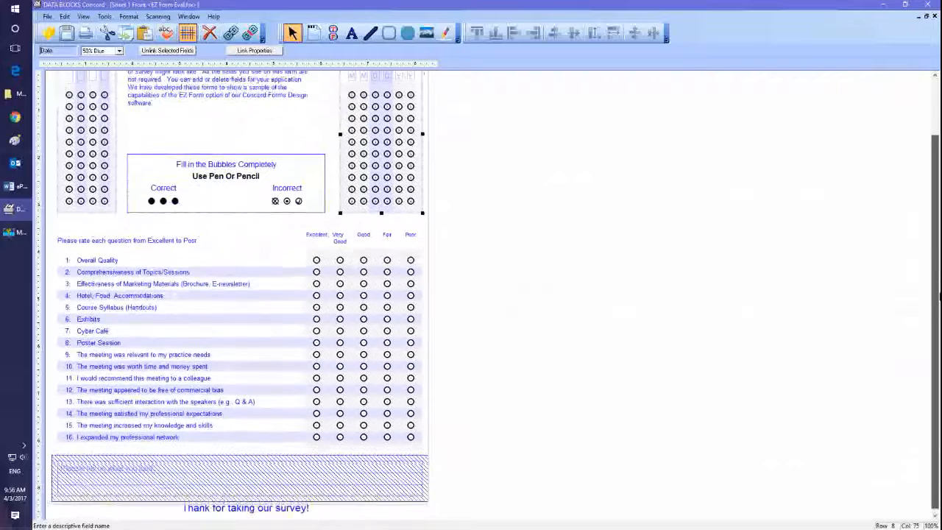
pyautogui.click(332, 312)
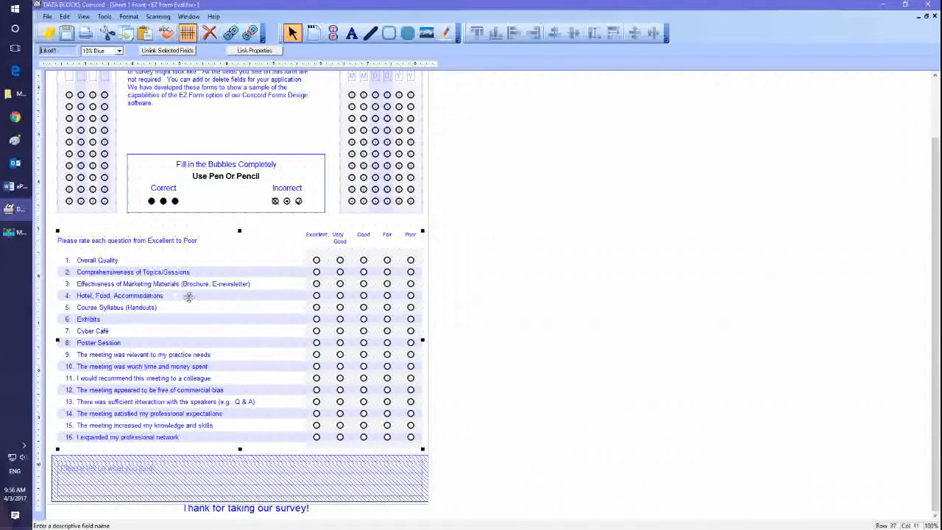
pyautogui.click(168, 54)
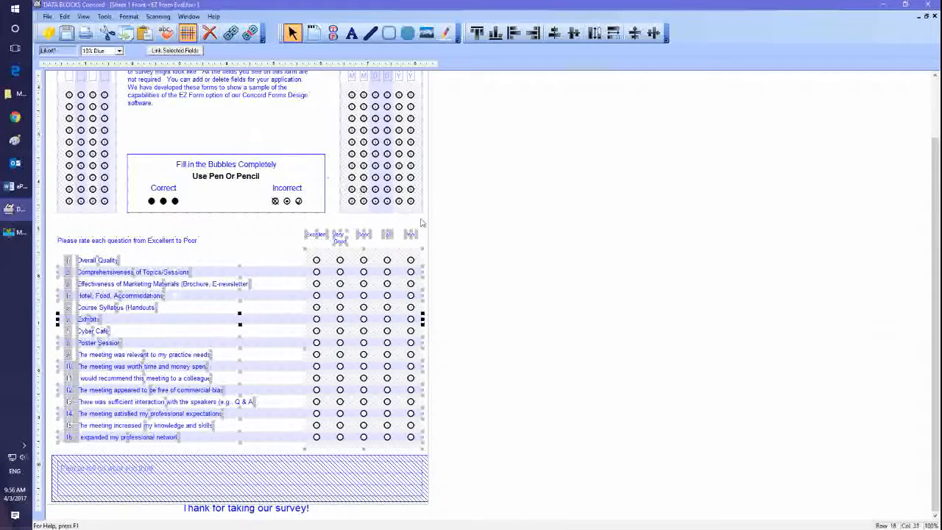
pyautogui.click(440, 235)
pyautogui.moveTo(418, 237); pyautogui.dragTo(298, 244)
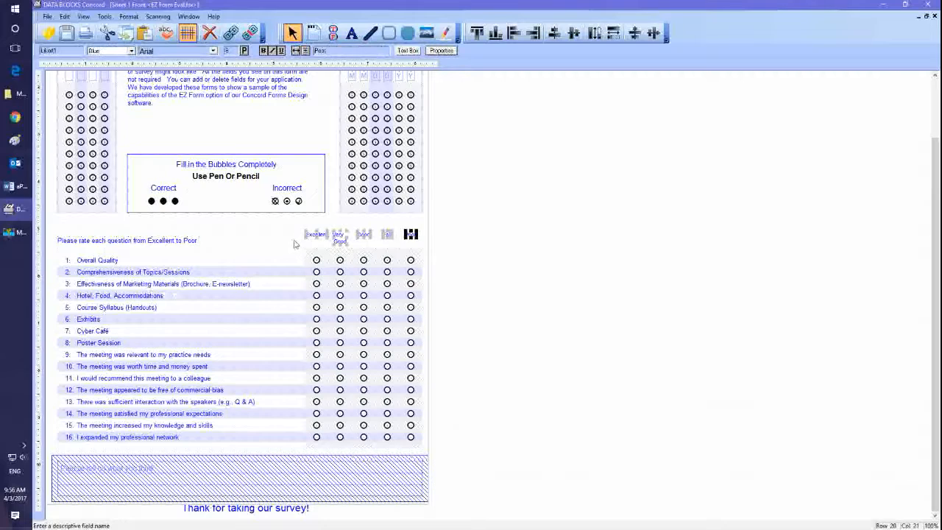
pyautogui.click(131, 51)
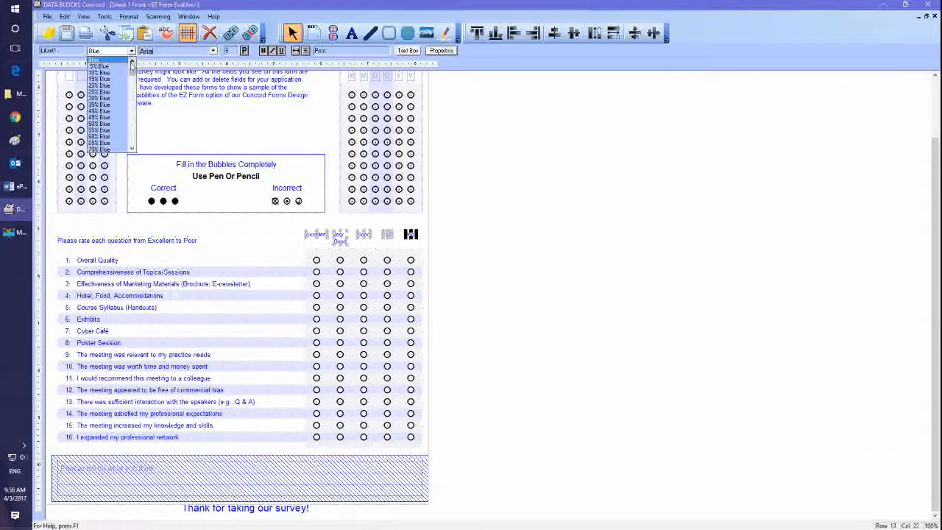
pyautogui.scroll(1, 133, 70)
pyautogui.click(108, 63)
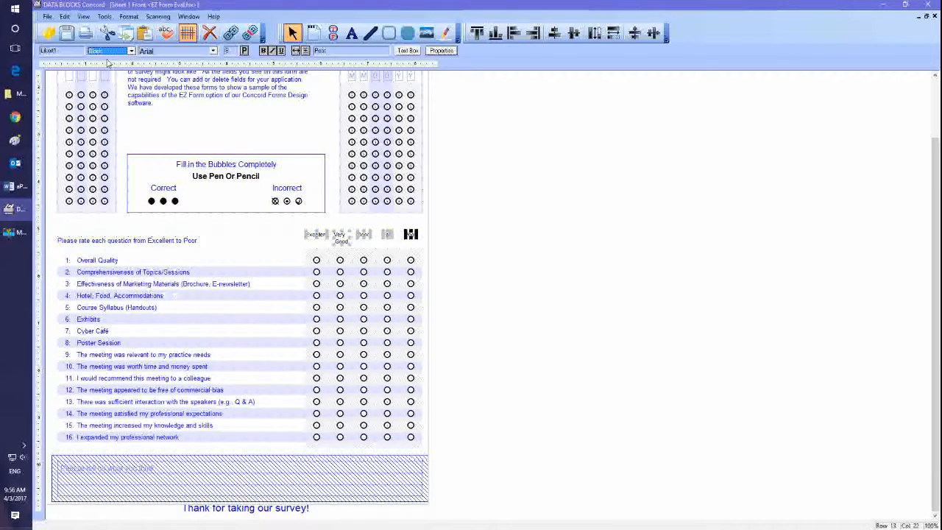
pyautogui.click(498, 268)
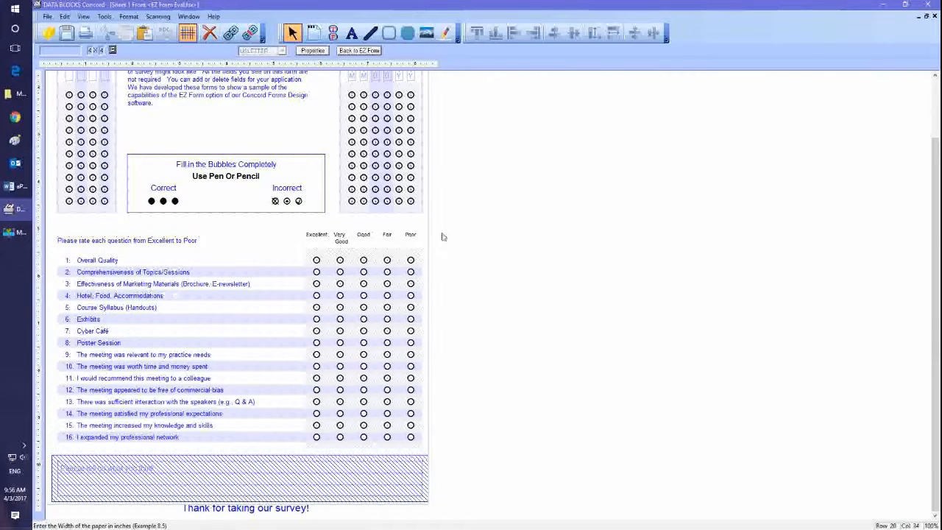
# Select all fields of the Likert question group and link them again, accepting the offered link properties.
pyautogui.moveTo(441, 232); pyautogui.dragTo(199, 447)
pyautogui.moveTo(95, 449); pyautogui.dragTo(59, 452)
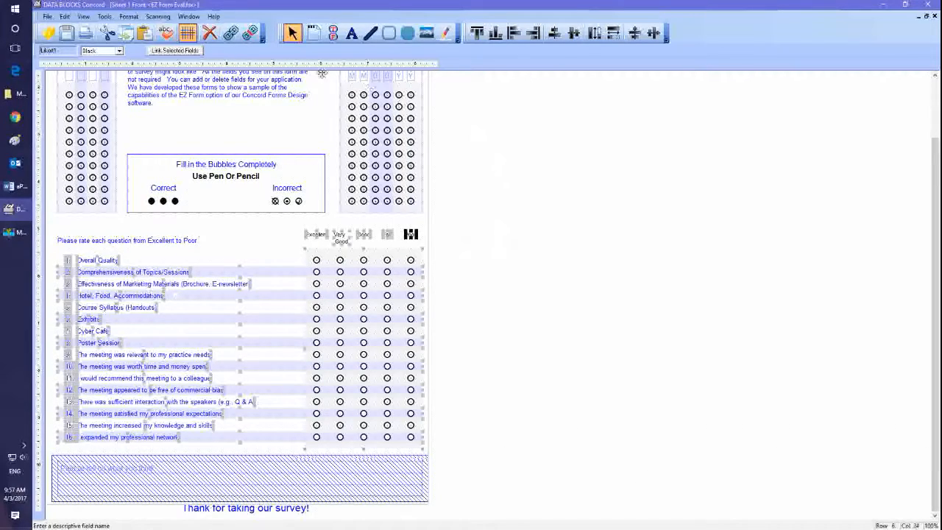
pyautogui.click(193, 52)
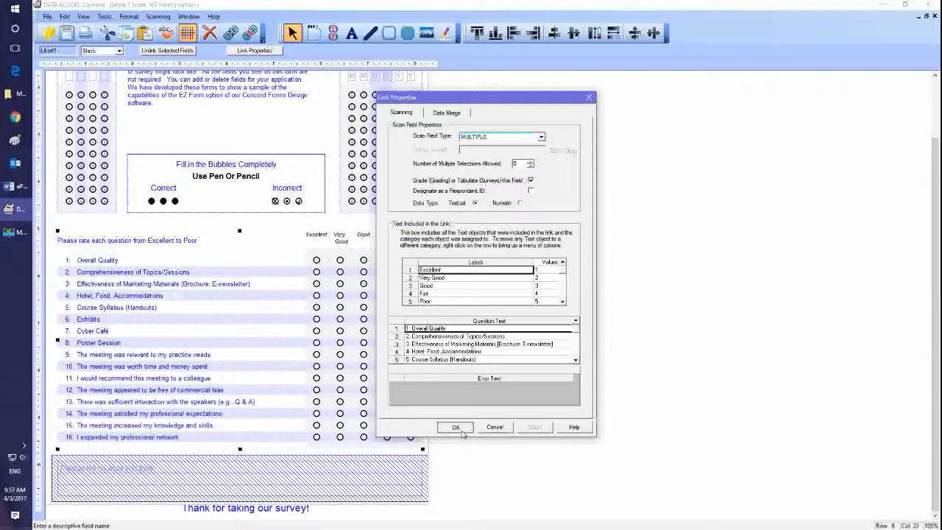
pyautogui.click(455, 428)
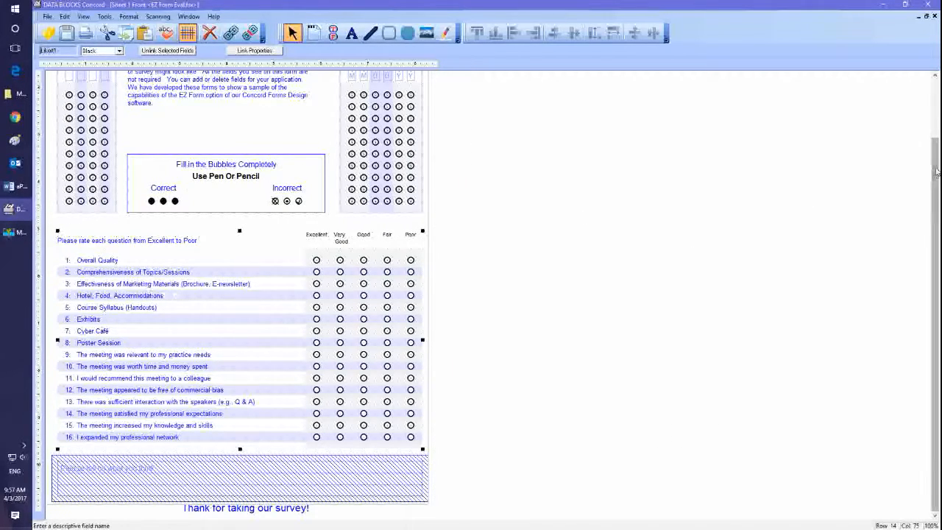
# Move all fields below the logo and title up together by about half an inch, and clear the selection.
pyautogui.scroll(2, 930, 175)
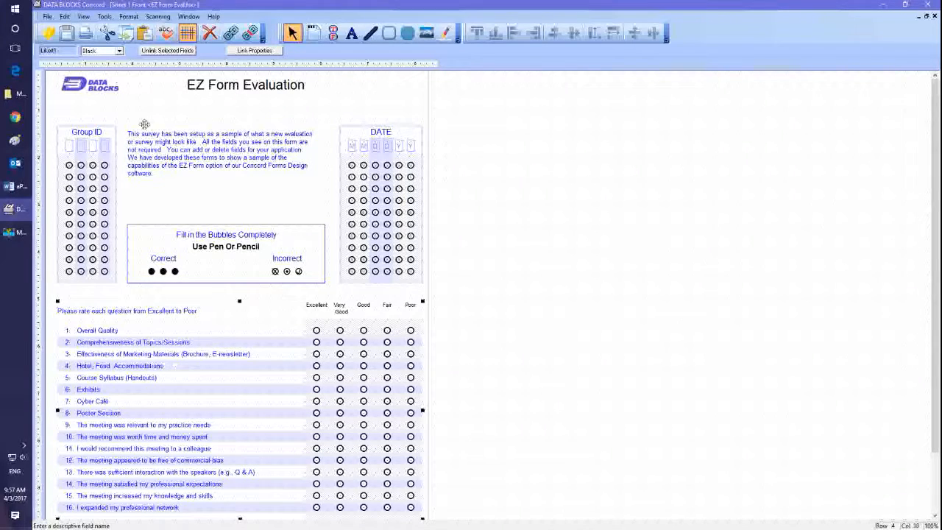
pyautogui.moveTo(58, 106)
pyautogui.mouseDown()
pyautogui.moveTo(57, 134)
pyautogui.moveTo(425, 238)
pyautogui.moveTo(435, 275)
pyautogui.moveTo(440, 526)
pyautogui.mouseUp()
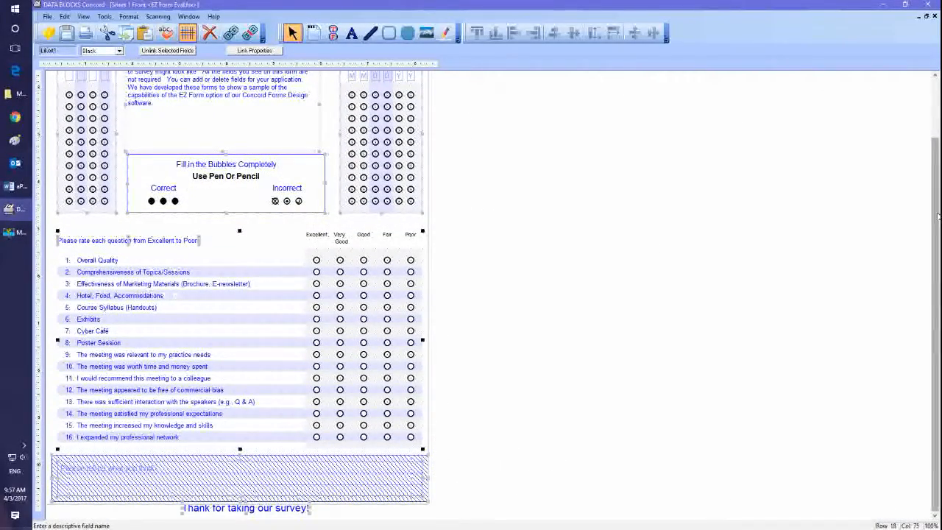
pyautogui.moveTo(938, 212); pyautogui.dragTo(937, 143)
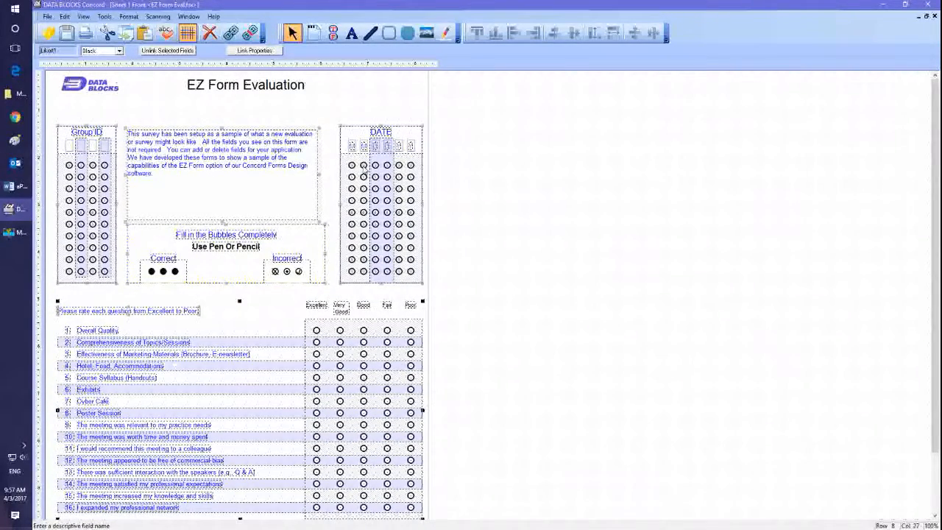
pyautogui.moveTo(364, 168); pyautogui.dragTo(365, 153)
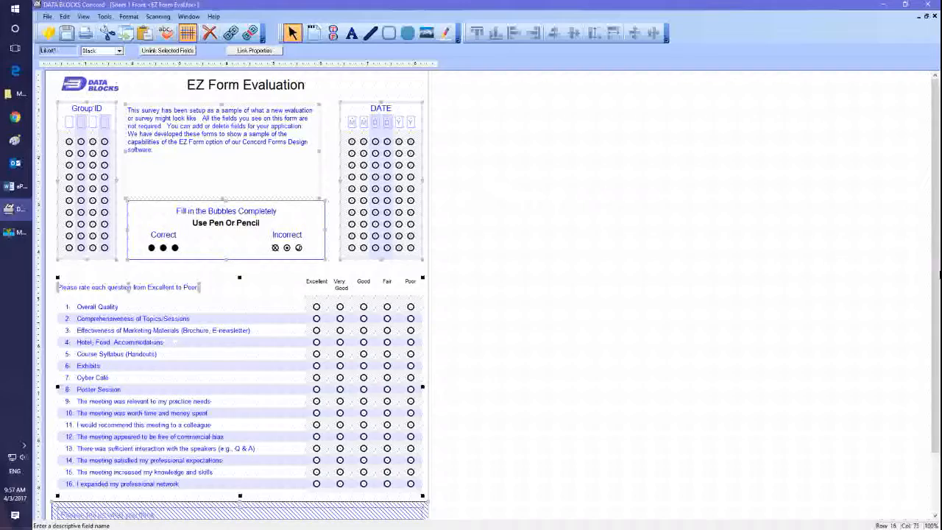
pyautogui.moveTo(939, 213); pyautogui.dragTo(936, 170)
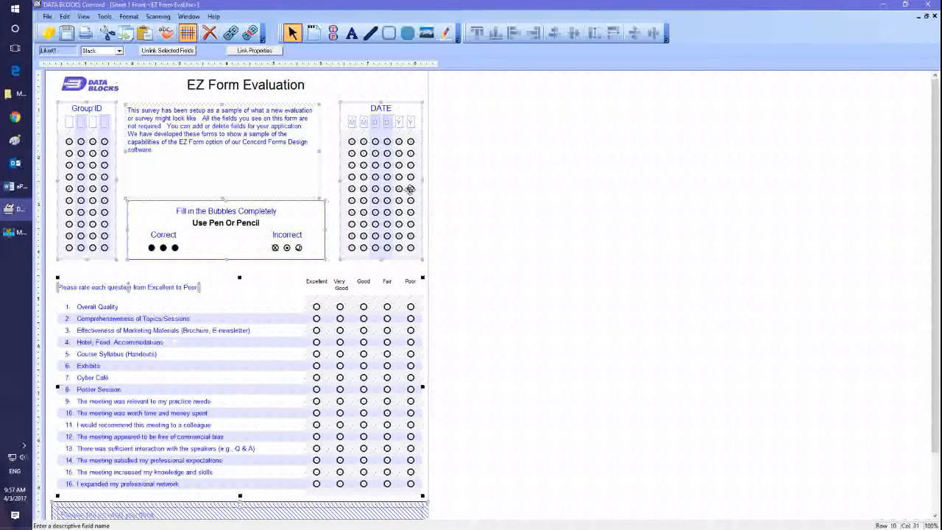
pyautogui.click(470, 194)
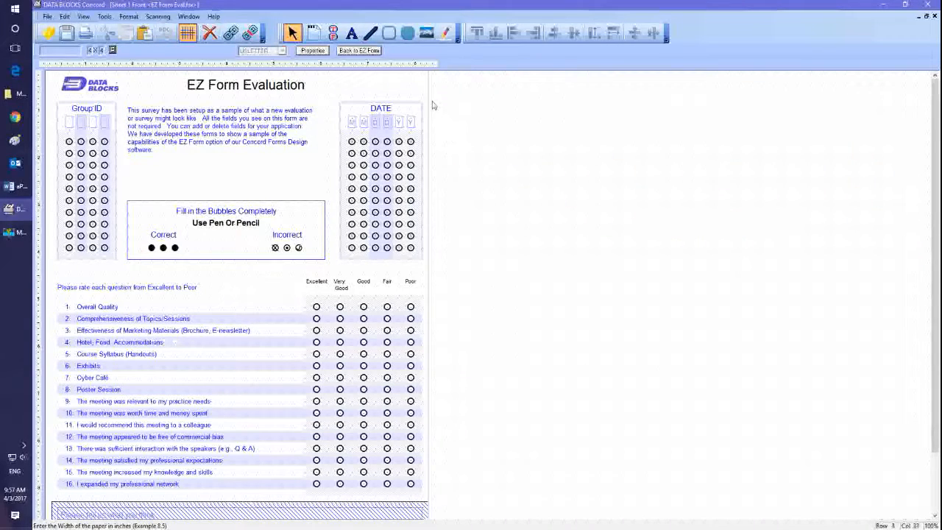
# Request a return to the EZ Form wizard but decline erasing the manual changes, and save the form.
pyautogui.click(346, 54)
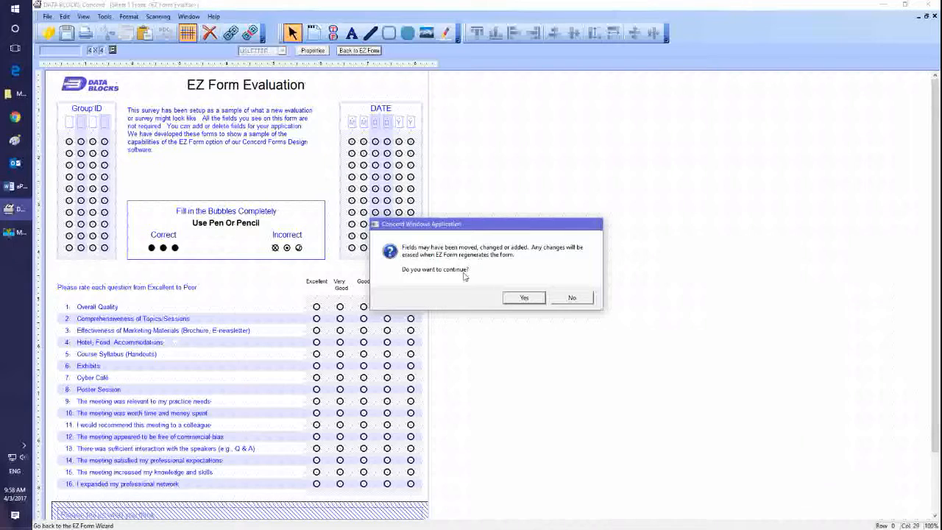
pyautogui.click(572, 298)
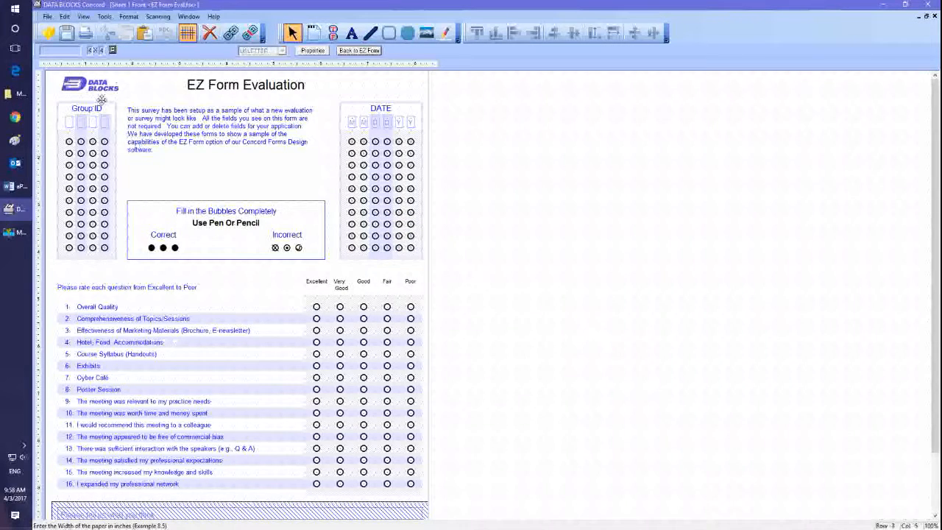
pyautogui.click(66, 34)
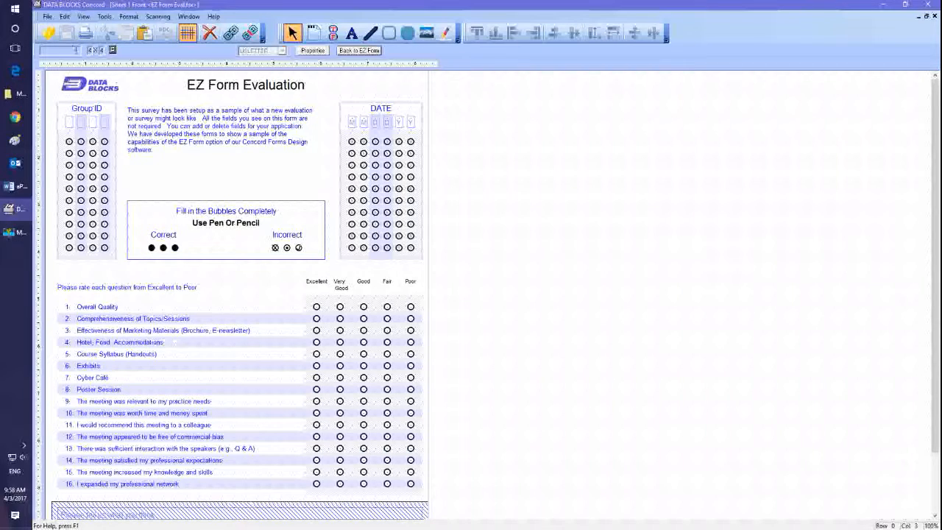